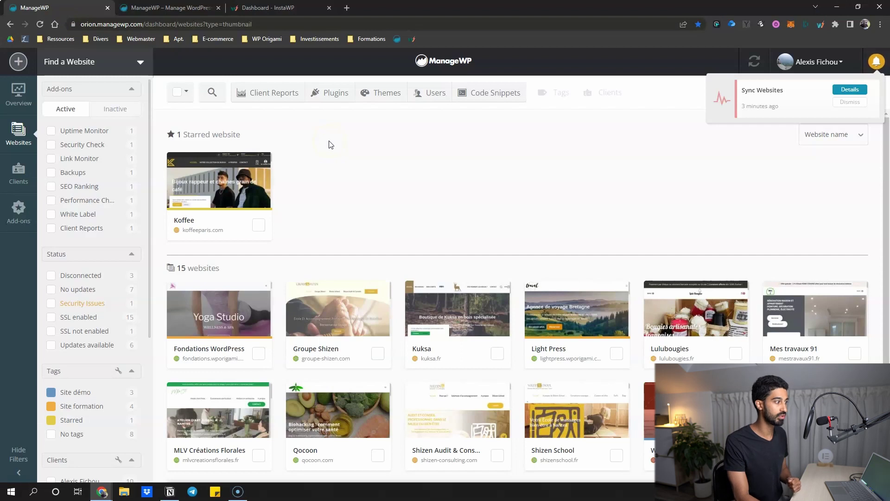
Look through the thumbnails of the starred website and all other connected websites
{"action": "scroll", "coordinate": [477, 159], "scroll_direction": "down", "scroll_amount": 3}
{"action": "scroll", "coordinate": [367, 143], "scroll_direction": "up", "scroll_amount": 3}
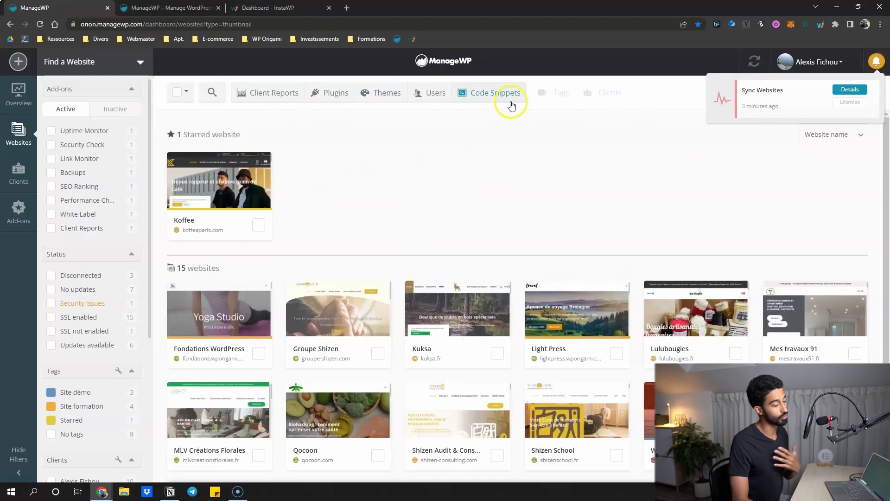
{"action": "scroll", "coordinate": [415, 184], "scroll_direction": "down", "scroll_amount": 2}
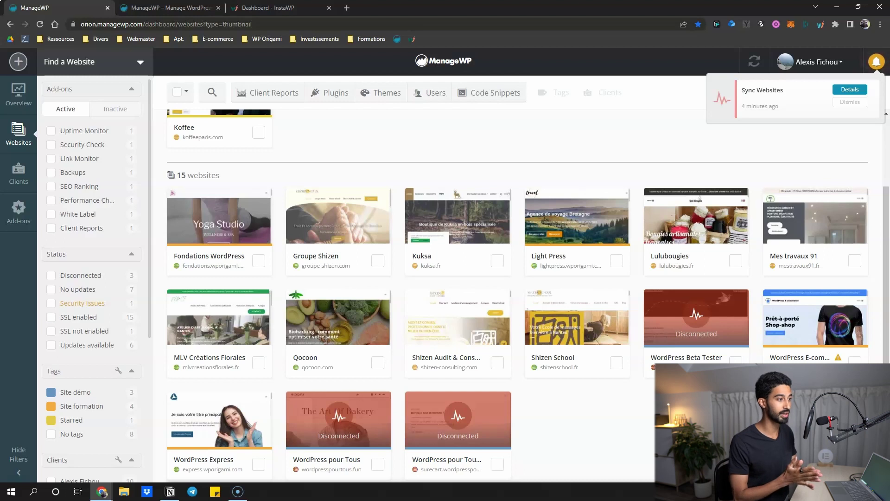
{"action": "scroll", "coordinate": [524, 193], "scroll_direction": "up", "scroll_amount": 2}
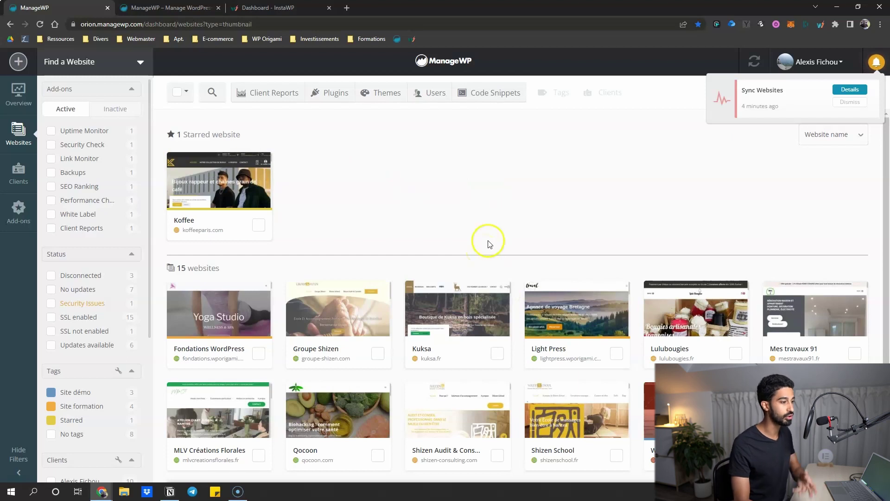
{"action": "scroll", "coordinate": [489, 243], "scroll_direction": "down", "scroll_amount": 1}
{"action": "scroll", "coordinate": [489, 244], "scroll_direction": "down", "scroll_amount": 2}
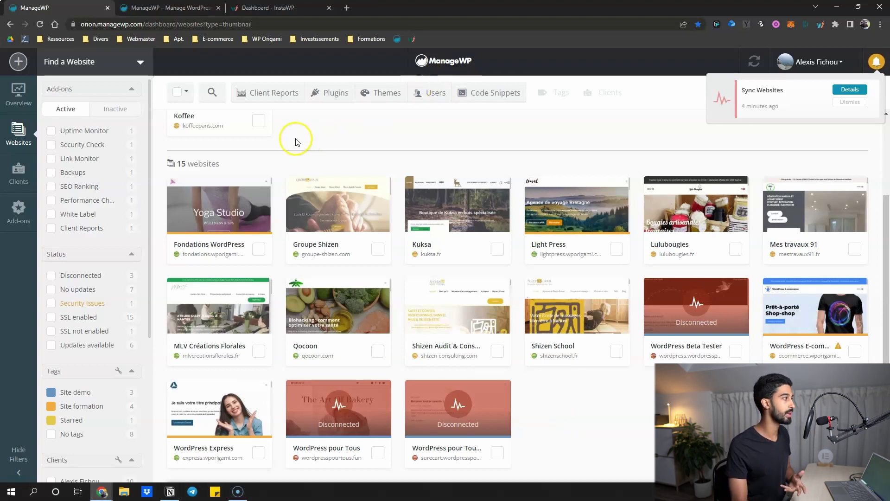
{"action": "scroll", "coordinate": [295, 137], "scroll_direction": "up", "scroll_amount": 3}
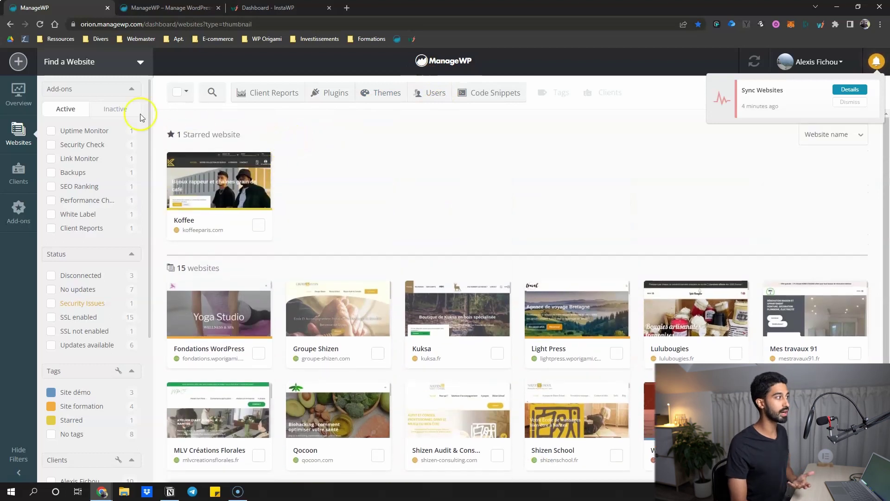
Open the account overview and examine its updates, optimization and services summaries
{"action": "left_click", "coordinate": [20, 95]}
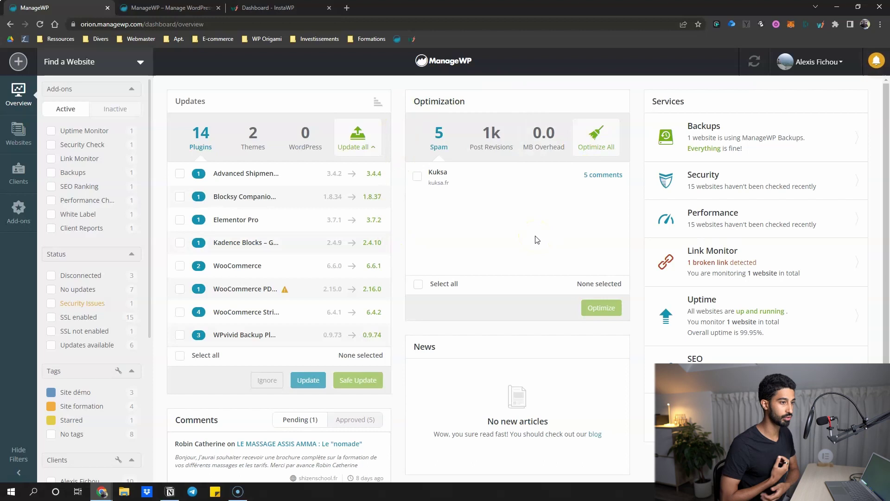
{"action": "scroll", "coordinate": [509, 259], "scroll_direction": "down", "scroll_amount": 2}
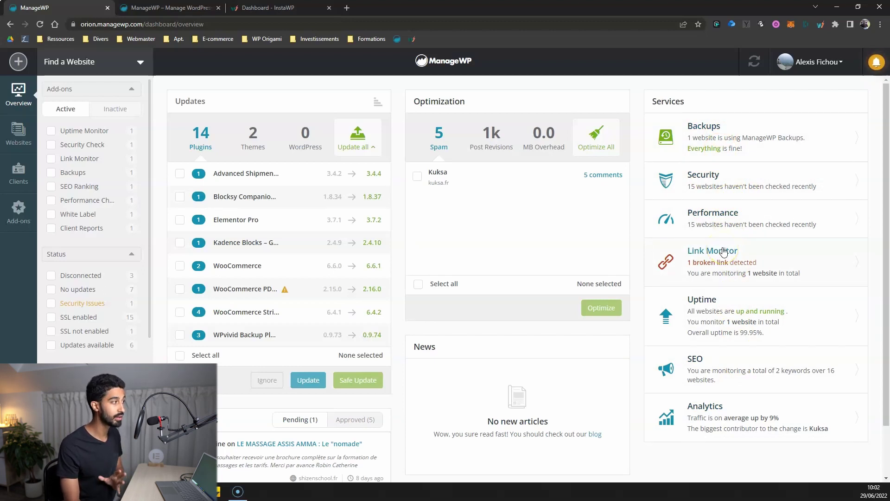
{"action": "left_click", "coordinate": [702, 311]}
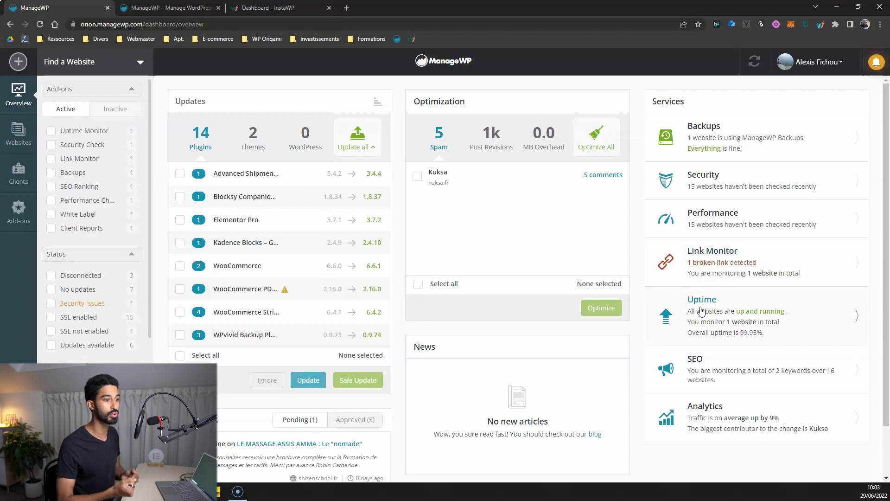
{"action": "left_click", "coordinate": [677, 358]}
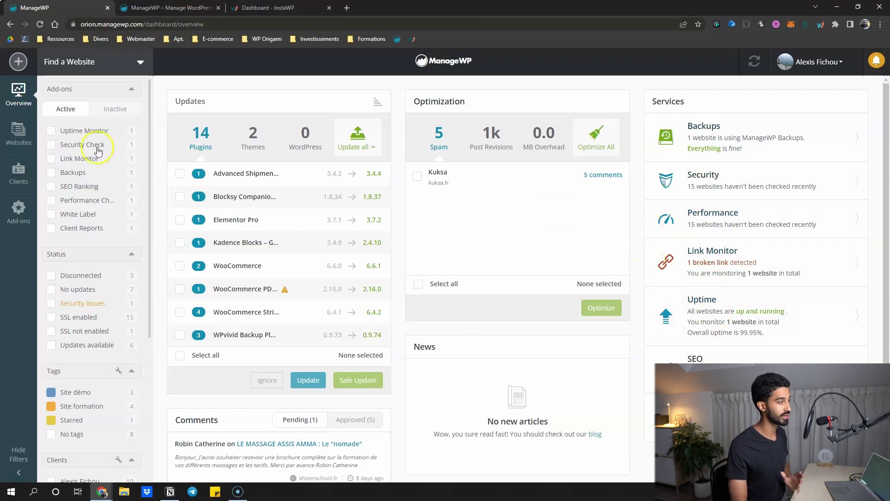
{"action": "left_click", "coordinate": [15, 184]}
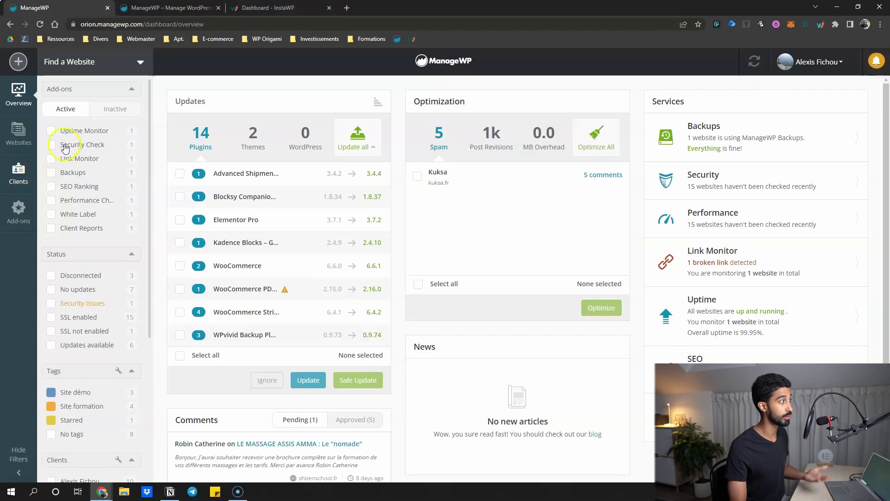
{"action": "left_click", "coordinate": [20, 117]}
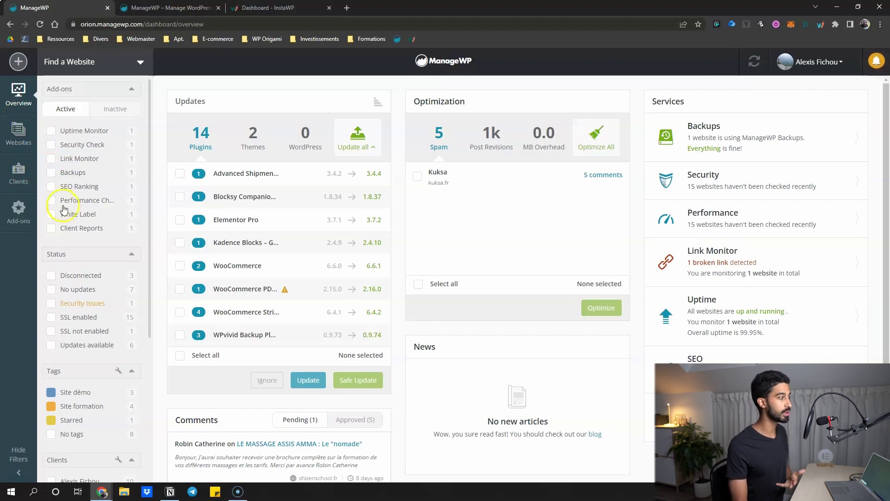
Examine the website filters for add-ons, status, tags, clients, language, WordPress and PHP versions, collapsing and re-expanding the add-ons group
{"action": "scroll", "coordinate": [101, 138], "scroll_direction": "down", "scroll_amount": 1}
{"action": "scroll", "coordinate": [101, 139], "scroll_direction": "down", "scroll_amount": 5}
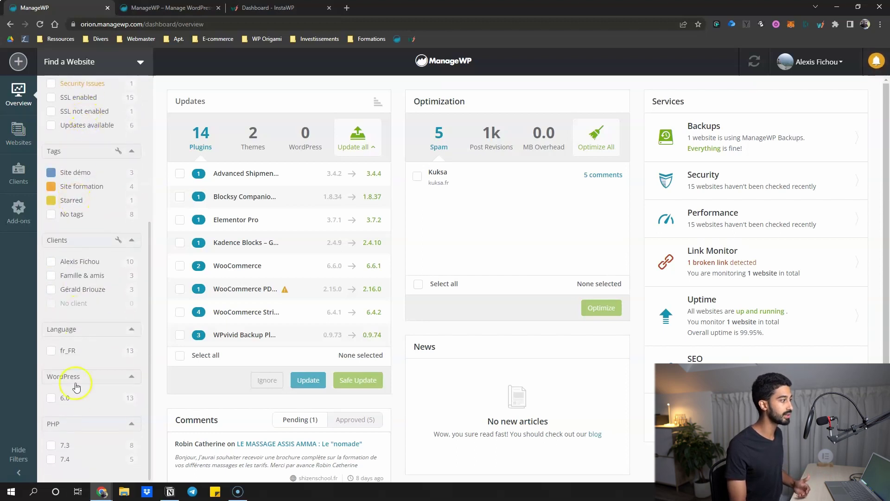
{"action": "scroll", "coordinate": [65, 123], "scroll_direction": "up", "scroll_amount": 5}
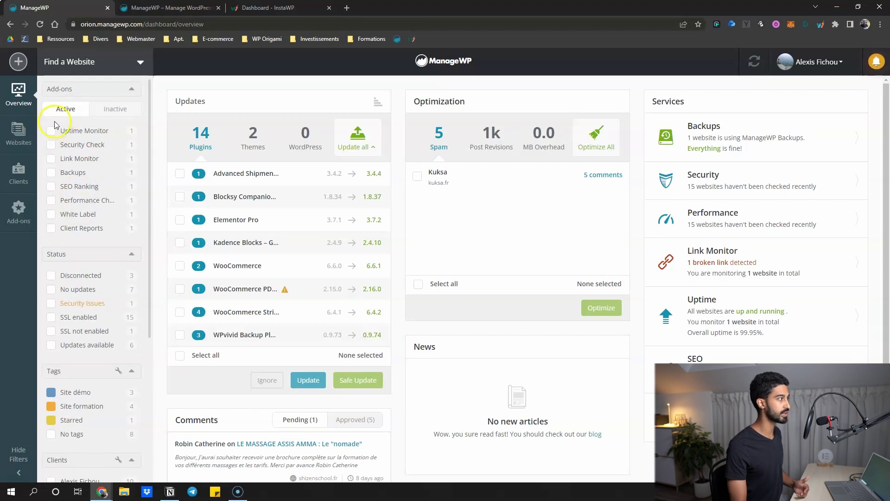
{"action": "left_click", "coordinate": [70, 90]}
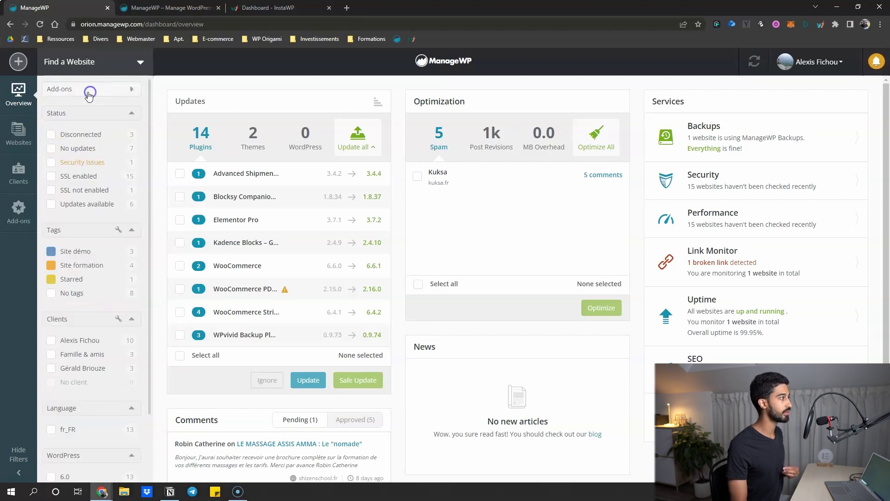
{"action": "left_click", "coordinate": [79, 91]}
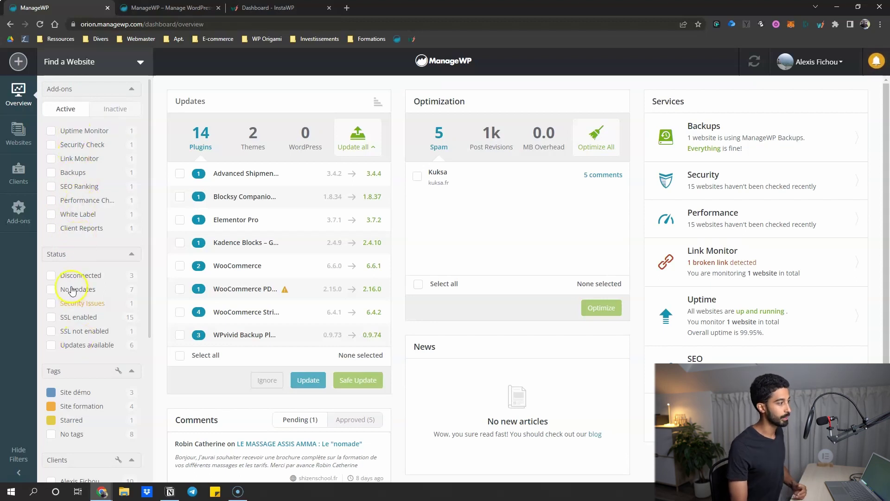
{"action": "scroll", "coordinate": [66, 306], "scroll_direction": "down", "scroll_amount": 1}
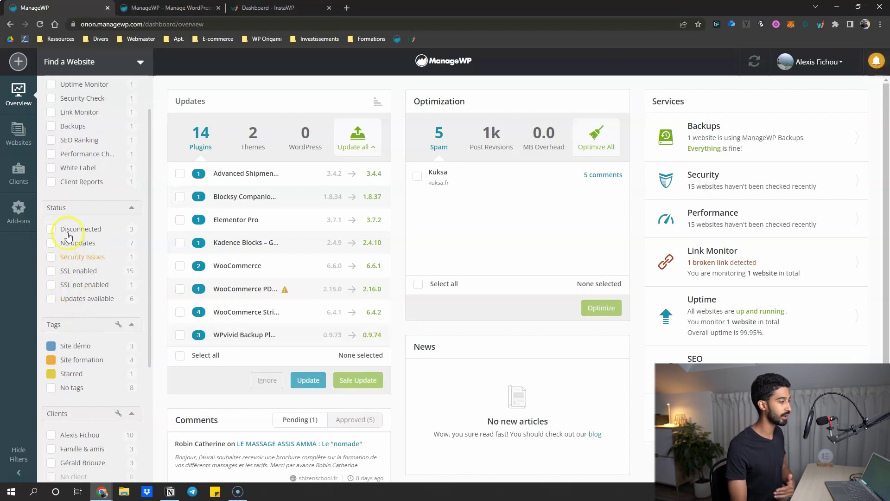
{"action": "scroll", "coordinate": [88, 266], "scroll_direction": "down", "scroll_amount": 4}
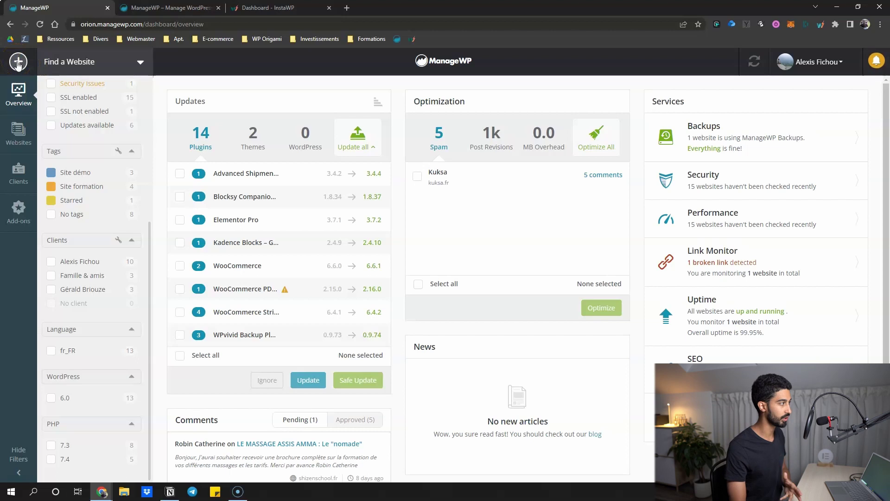
Hide the website filters and show them again
{"action": "left_click", "coordinate": [882, 254]}
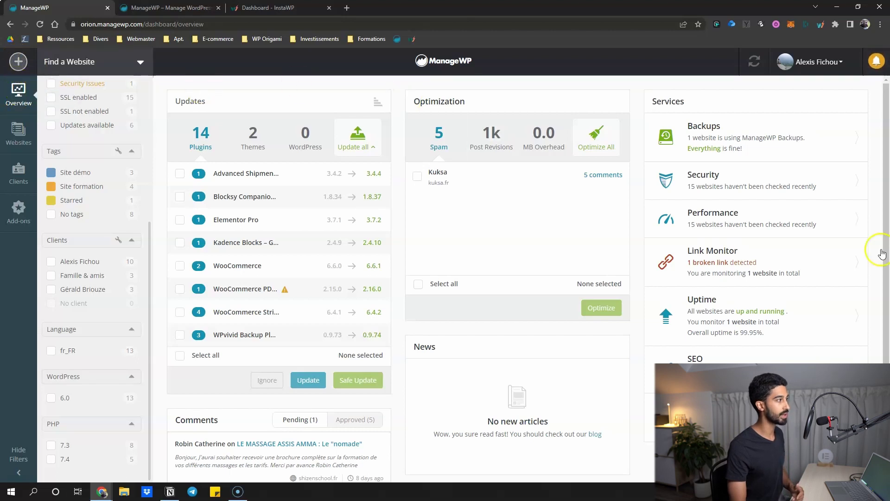
{"action": "left_click", "coordinate": [19, 454]}
{"action": "left_click", "coordinate": [19, 454]}
Open the websites page, compare the thumbnail and list layouts, and display the sites as a list
{"action": "left_click", "coordinate": [21, 137]}
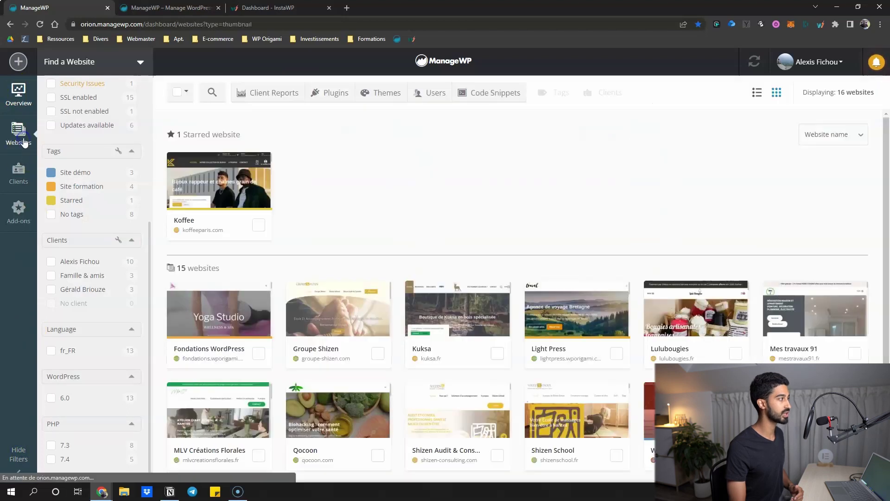
{"action": "scroll", "coordinate": [543, 201], "scroll_direction": "down", "scroll_amount": 1}
{"action": "scroll", "coordinate": [649, 160], "scroll_direction": "up", "scroll_amount": 1}
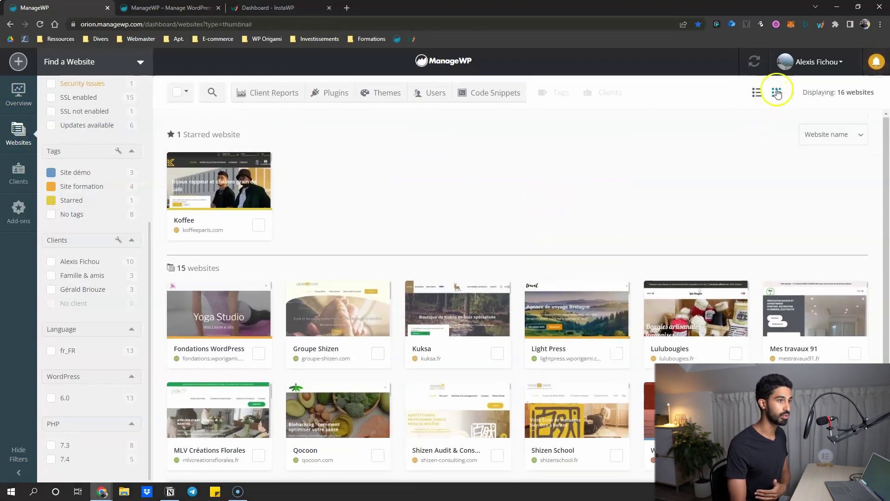
{"action": "left_click", "coordinate": [758, 93]}
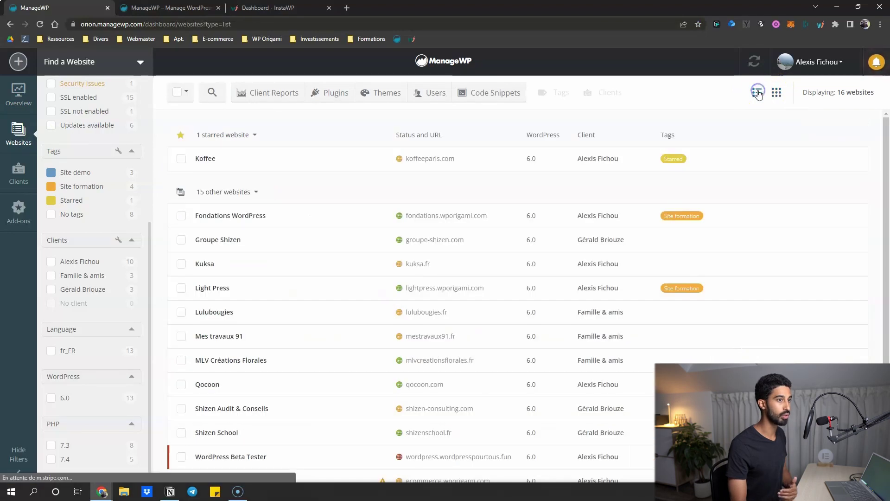
{"action": "left_click", "coordinate": [775, 93]}
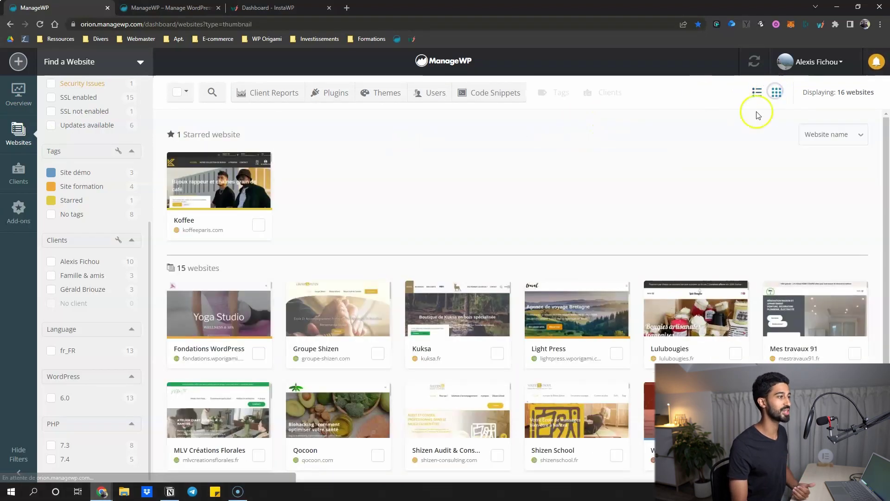
{"action": "left_click", "coordinate": [756, 94]}
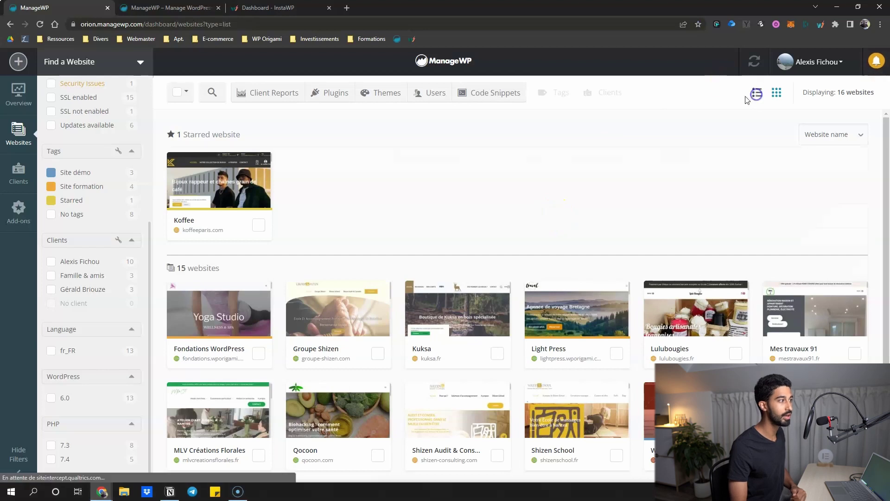
Review the filters available for the website list and open the clients page
{"action": "scroll", "coordinate": [93, 151], "scroll_direction": "up", "scroll_amount": 5}
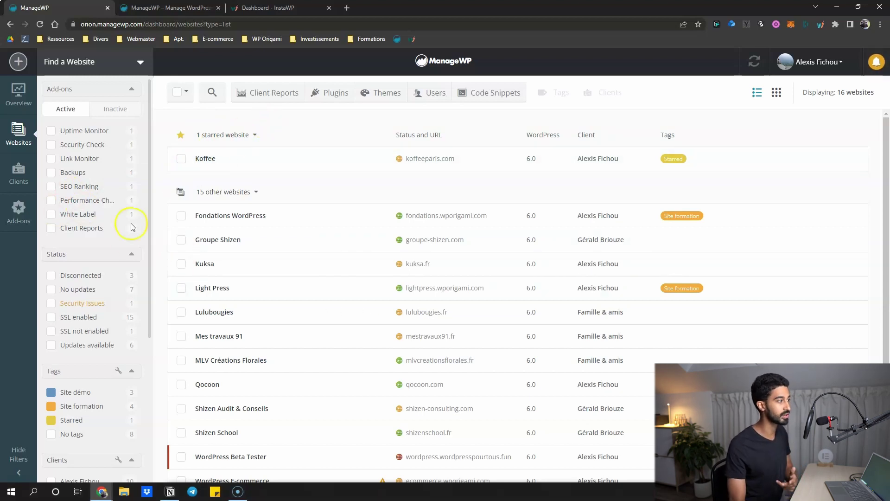
{"action": "scroll", "coordinate": [80, 283], "scroll_direction": "down", "scroll_amount": 3}
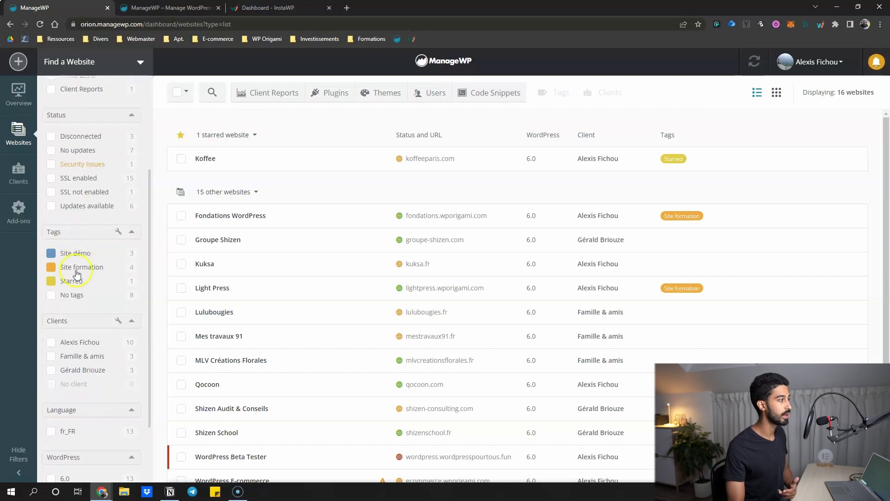
{"action": "scroll", "coordinate": [72, 245], "scroll_direction": "up", "scroll_amount": 3}
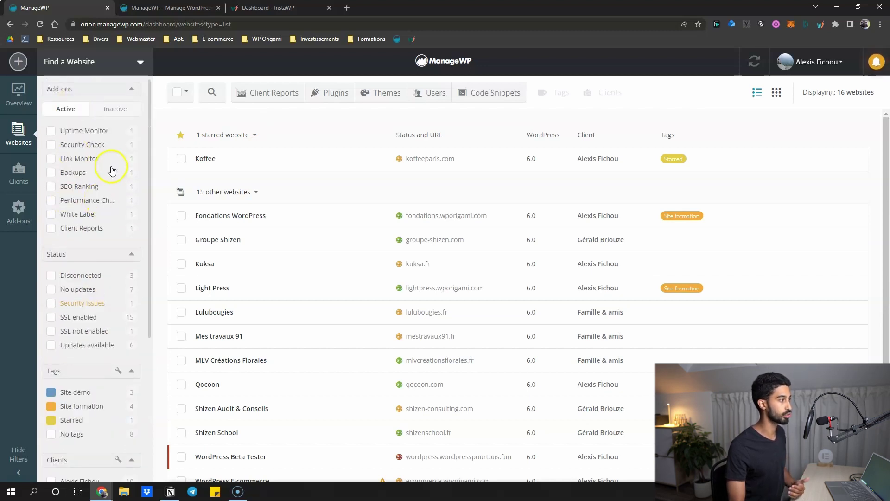
{"action": "left_click", "coordinate": [19, 172]}
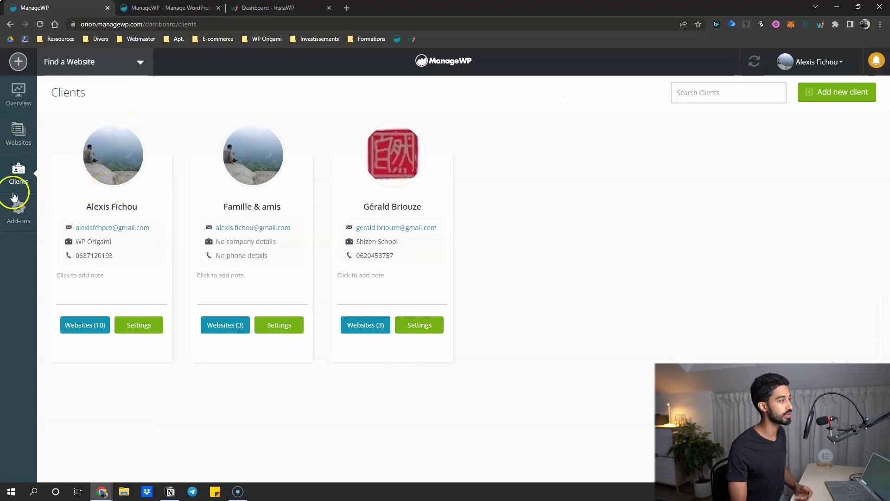
Open the add-ons page and examine the add-ons of each website, including the active ones on Koffee
{"action": "left_click", "coordinate": [18, 210]}
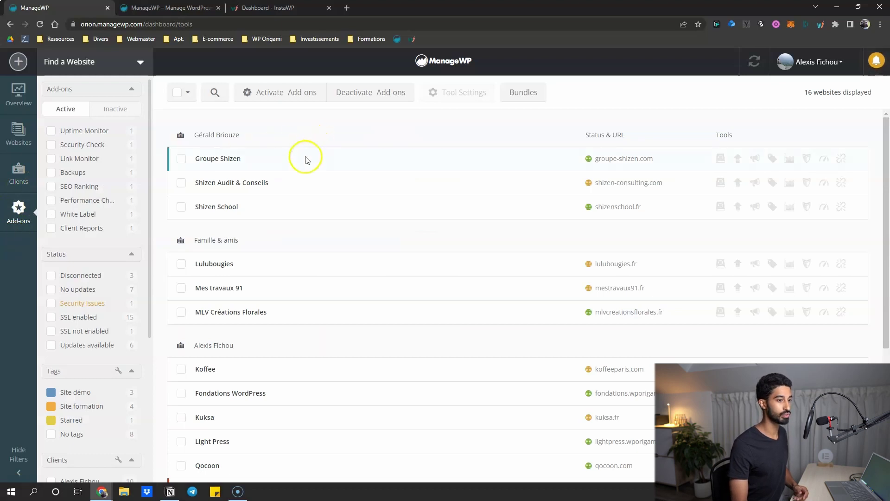
{"action": "scroll", "coordinate": [681, 264], "scroll_direction": "down", "scroll_amount": 1}
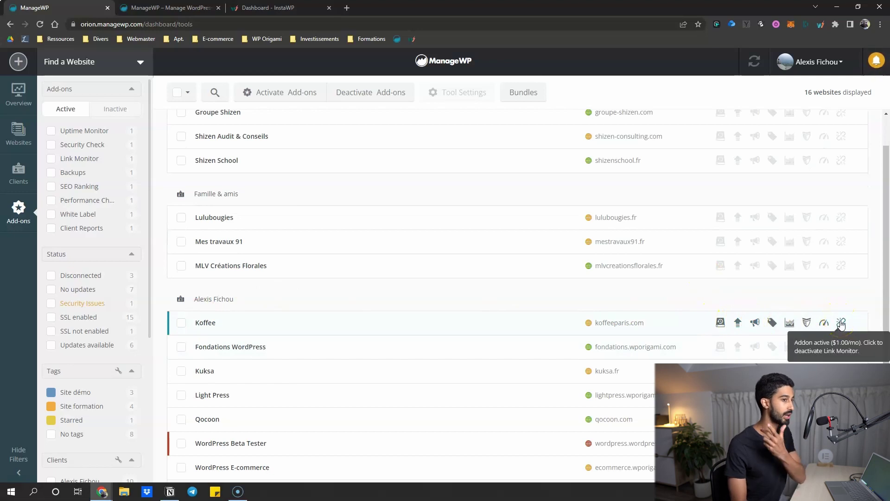
{"action": "scroll", "coordinate": [769, 315], "scroll_direction": "down", "scroll_amount": 4}
{"action": "scroll", "coordinate": [679, 284], "scroll_direction": "up", "scroll_amount": 3}
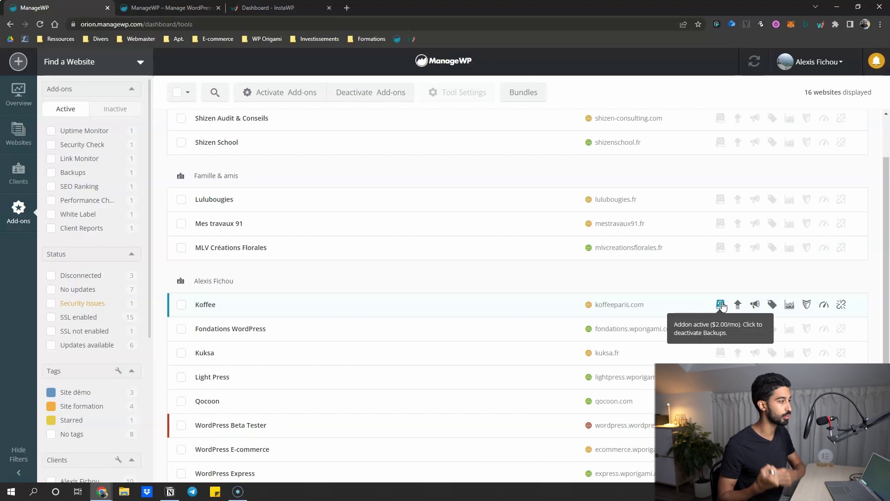
{"action": "left_click", "coordinate": [738, 304]}
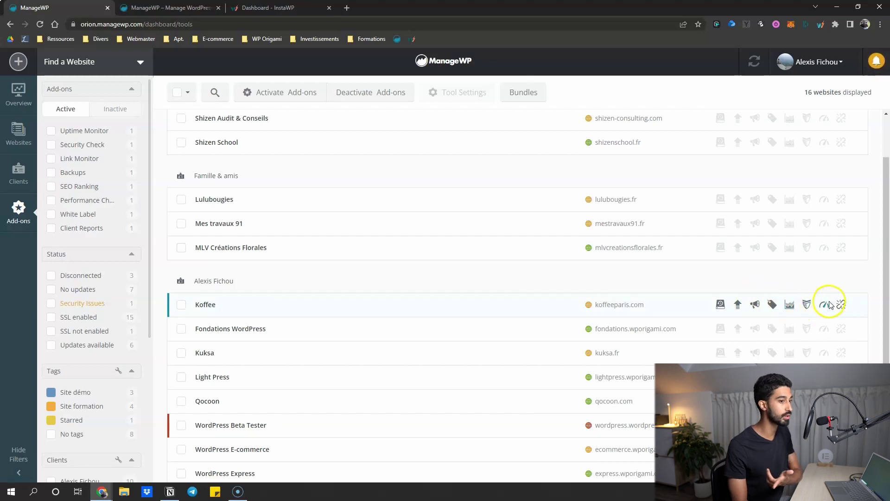
{"action": "scroll", "coordinate": [191, 185], "scroll_direction": "up", "scroll_amount": 2}
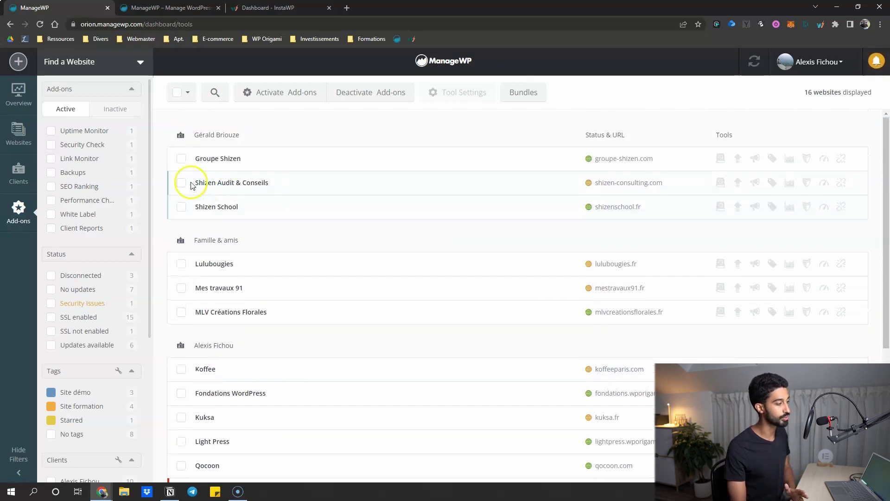
{"action": "scroll", "coordinate": [191, 185], "scroll_direction": "down", "scroll_amount": 4}
{"action": "scroll", "coordinate": [739, 200], "scroll_direction": "up", "scroll_amount": 3}
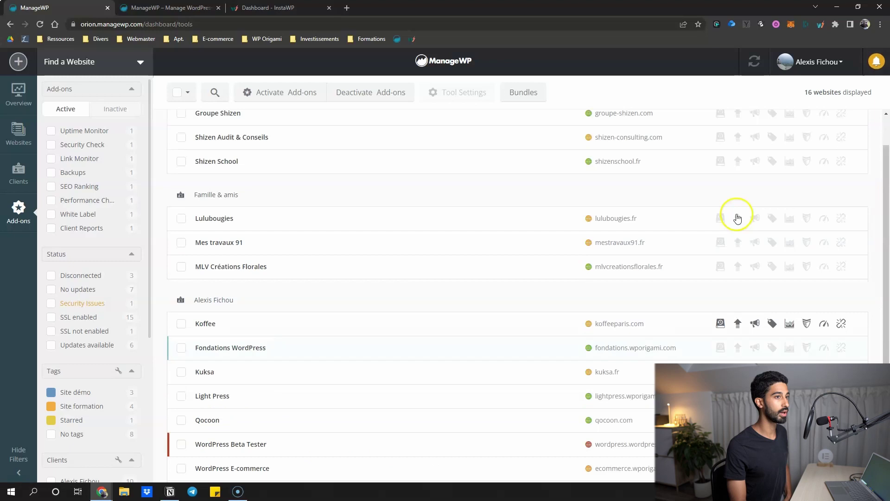
{"action": "scroll", "coordinate": [737, 218], "scroll_direction": "up", "scroll_amount": 1}
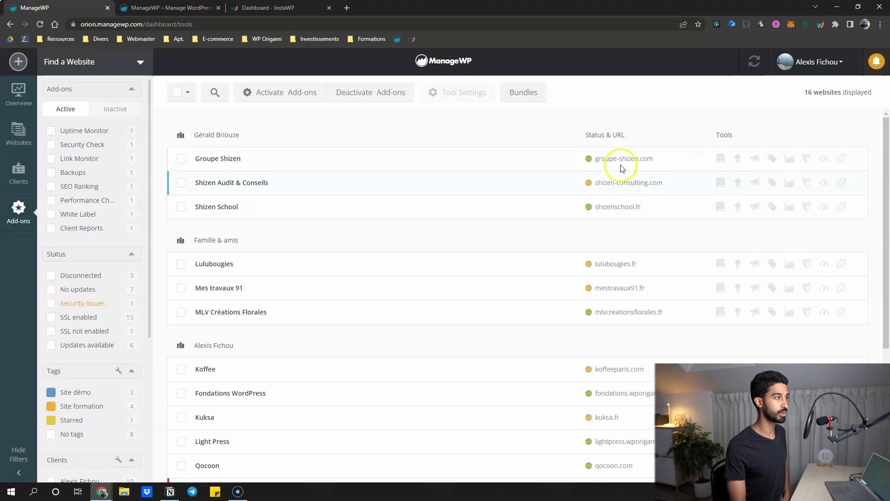
Start synchronizing all connected websites
{"action": "left_click", "coordinate": [756, 62]}
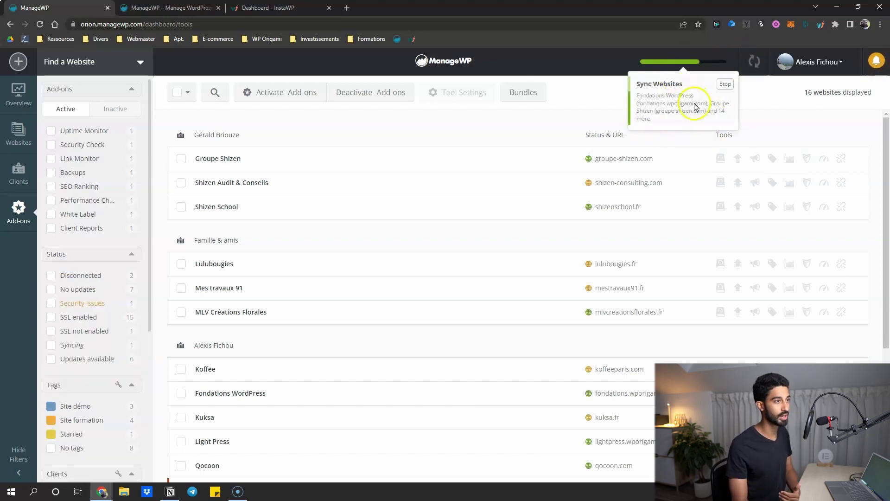
Open the account menu to review its general, tools and support options
{"action": "left_click", "coordinate": [811, 61]}
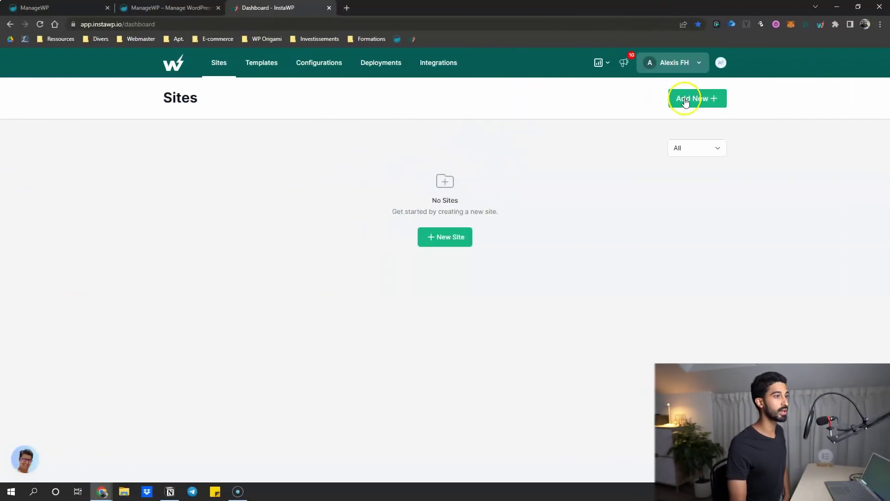
Switch to InstaWP, create a new WordPress site and open its admin dashboard
{"action": "left_click", "coordinate": [685, 100]}
{"action": "left_click", "coordinate": [499, 390]}
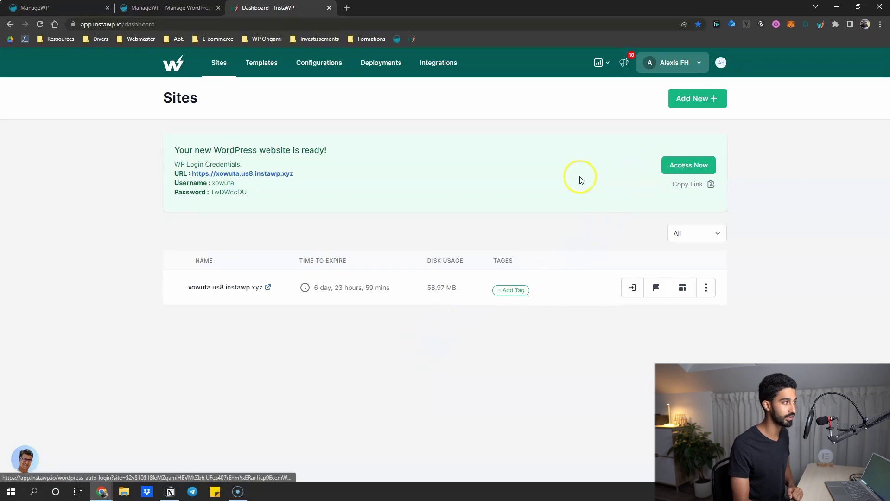
{"action": "left_click", "coordinate": [686, 166]}
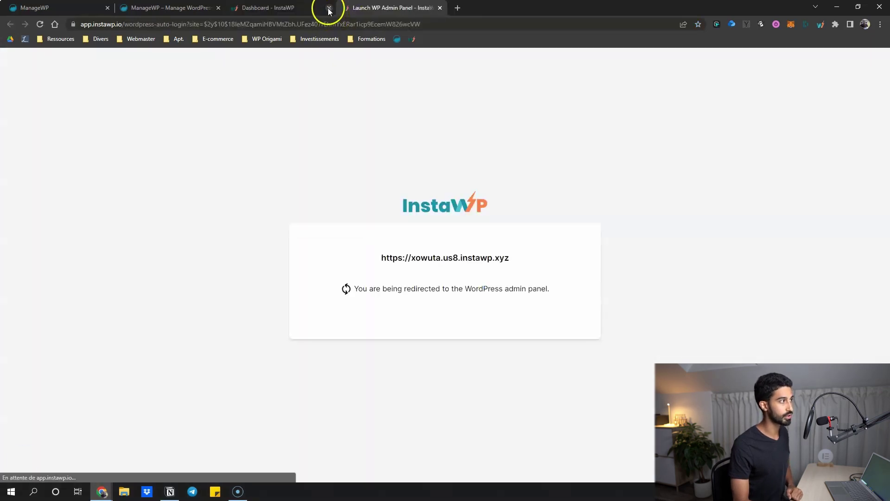
{"action": "left_click", "coordinate": [329, 9]}
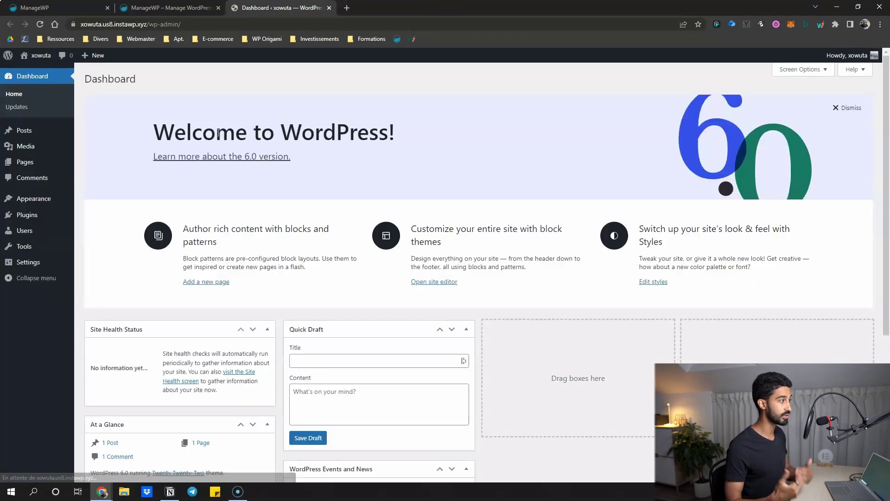
Set the new WordPress site's language to French and open the page for adding plugins
{"action": "left_click", "coordinate": [42, 259]}
{"action": "left_click", "coordinate": [37, 186]}
{"action": "left_click", "coordinate": [152, 79]}
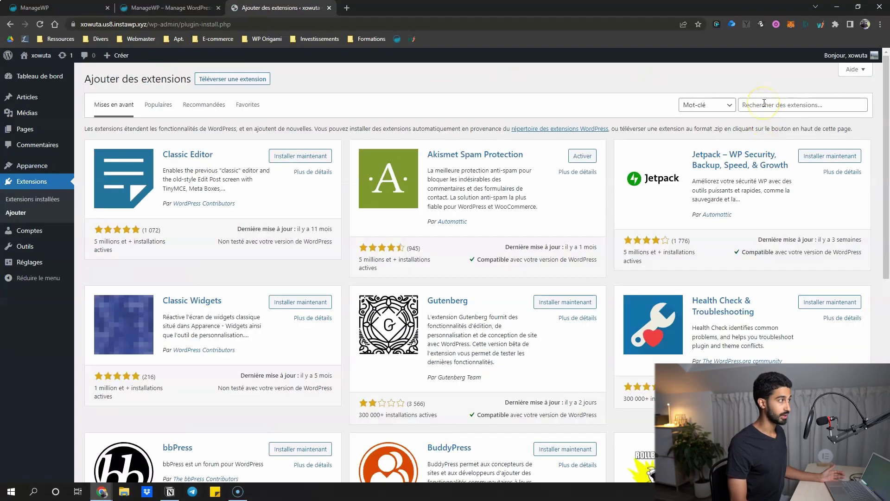
Search the plugin directory for managewp, and install and activate the ManageWP Worker plugin
{"action": "left_click", "coordinate": [763, 103]}
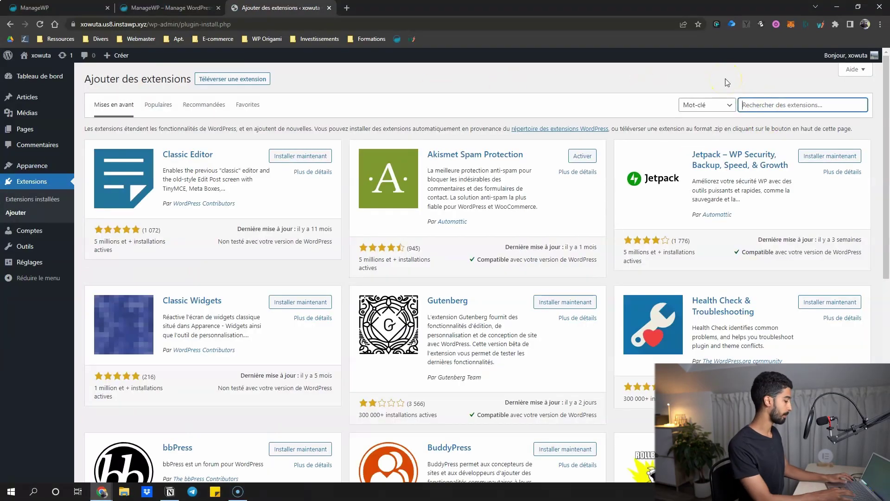
{"action": "type", "text": "managewp"}
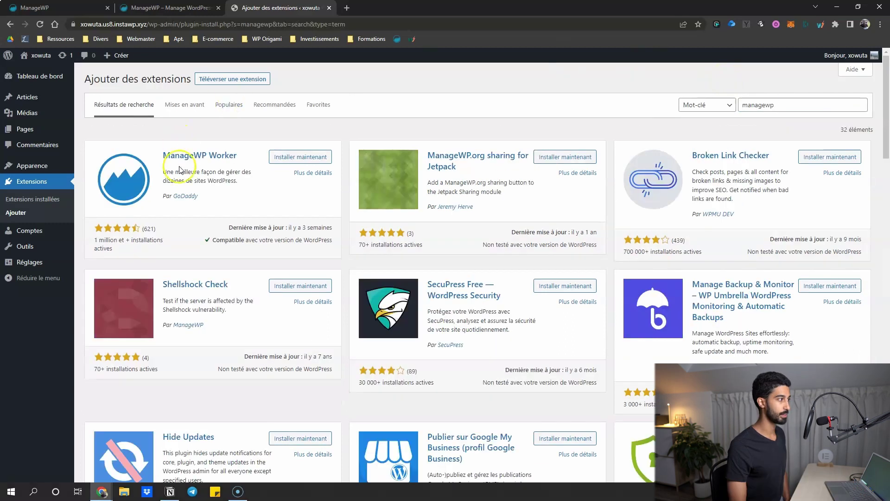
{"action": "left_click", "coordinate": [300, 156]}
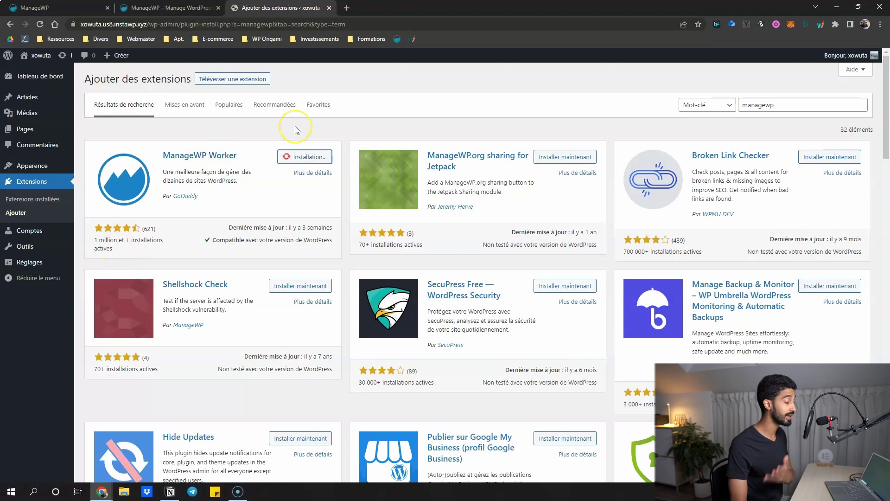
{"action": "left_click", "coordinate": [305, 156]}
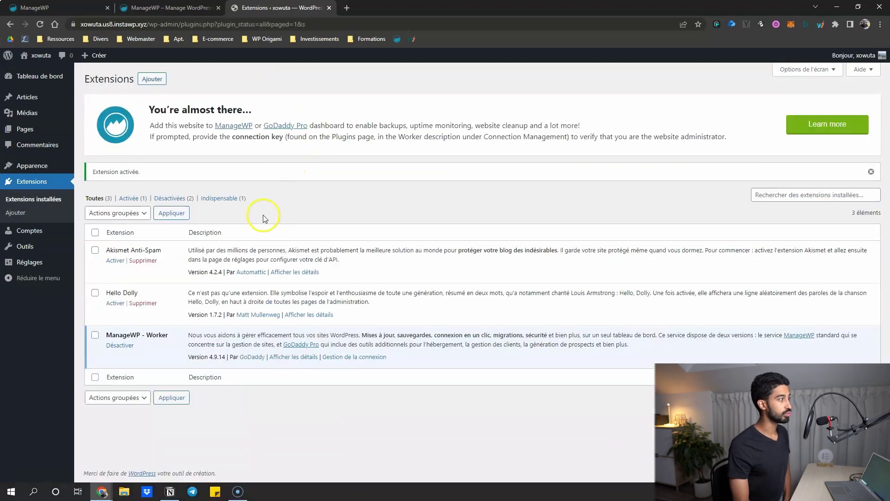
{"action": "left_click_drag", "start_coordinate": [170, 24], "coordinate": [40, 36]}
{"action": "key", "text": "ctrl+c"}
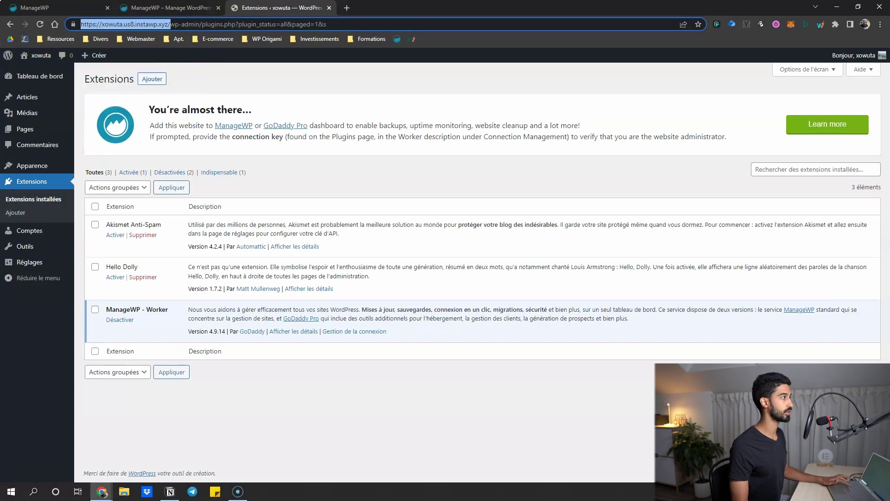
{"action": "left_click", "coordinate": [153, 7]}
{"action": "key", "text": "ctrl+shift+Tab"}
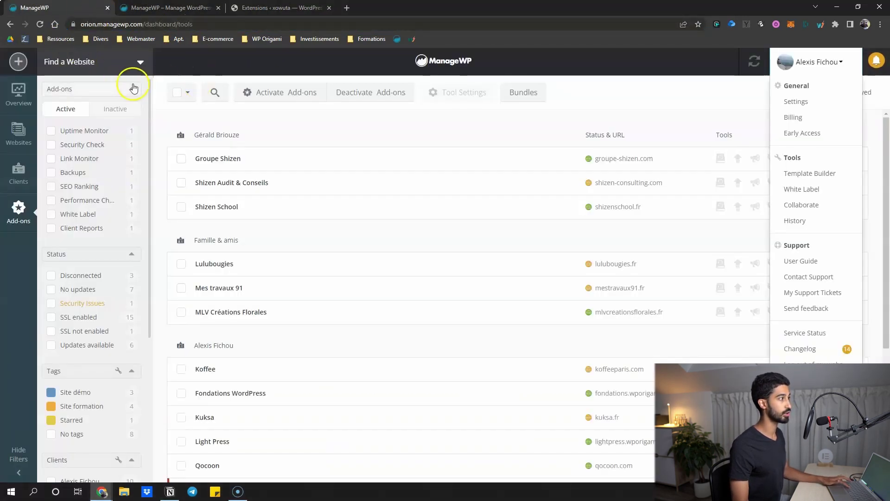
{"action": "left_click", "coordinate": [18, 62]}
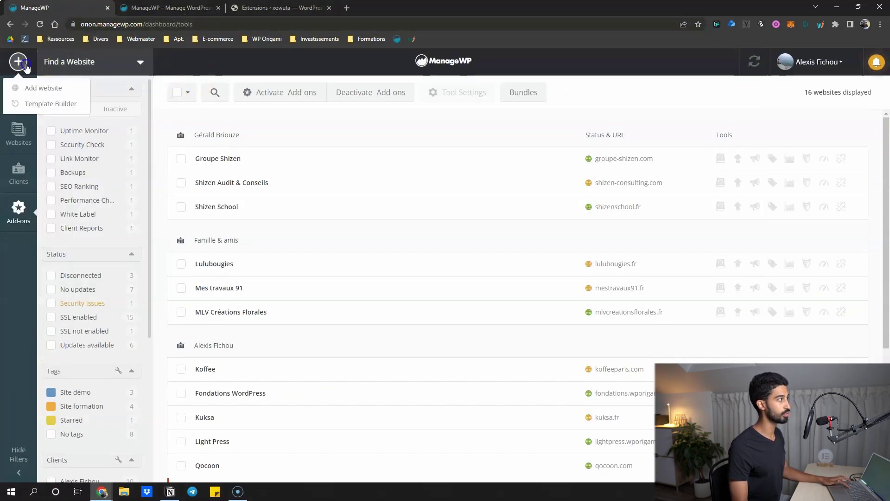
{"action": "left_click", "coordinate": [52, 95]}
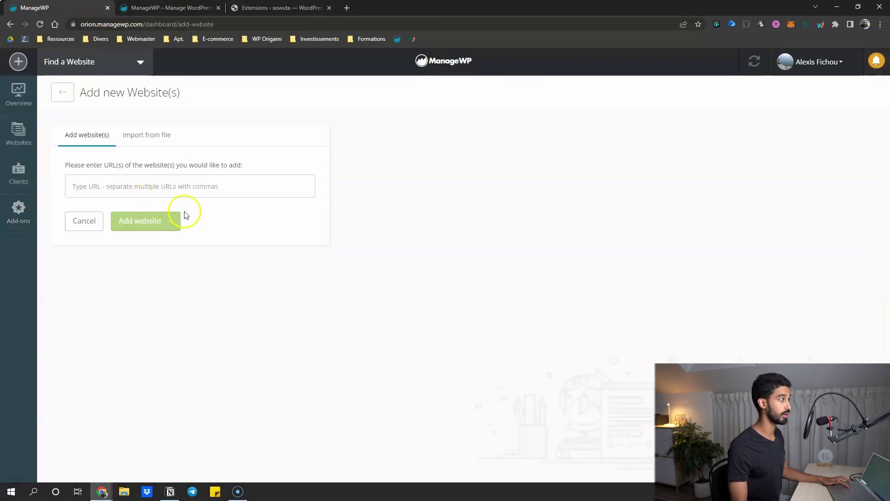
{"action": "key", "text": "ctrl+v"}
{"action": "left_click", "coordinate": [153, 221]}
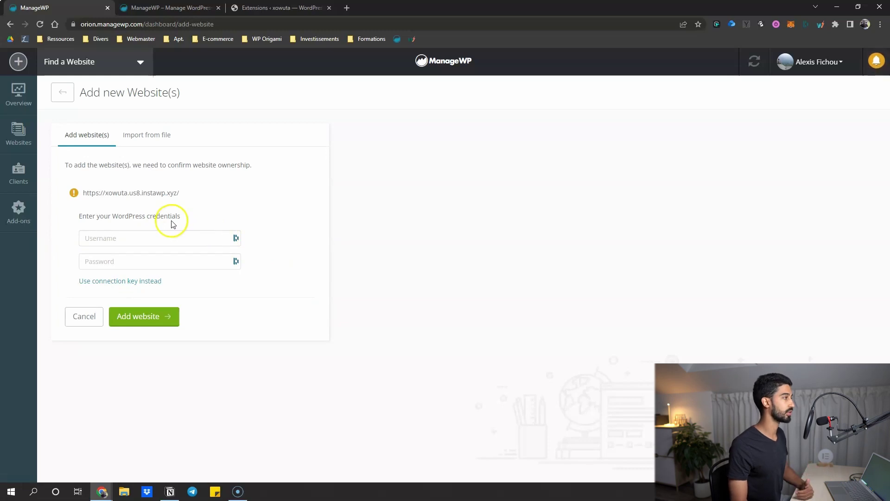
Confirm ownership of the new site with its WordPress username and password, and finish adding it to ManageWP
{"action": "left_click", "coordinate": [260, 8]}
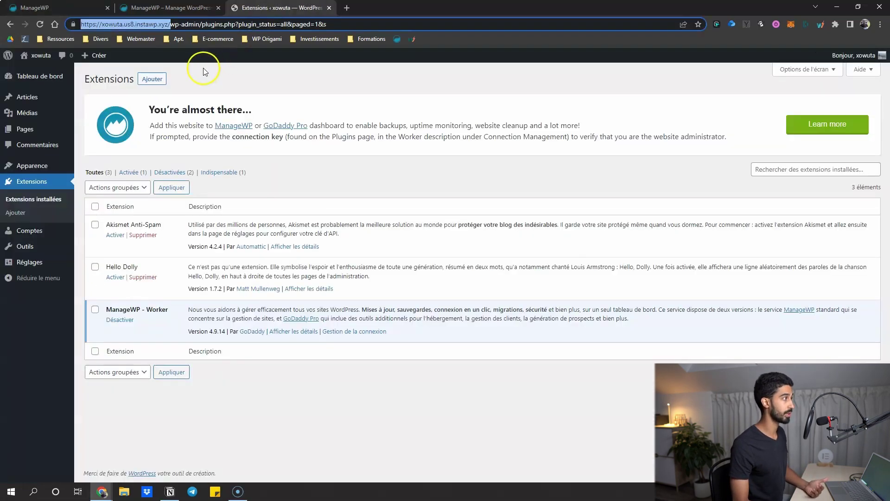
{"action": "key", "text": "ctrl+w"}
{"action": "left_click", "coordinate": [163, 313]}
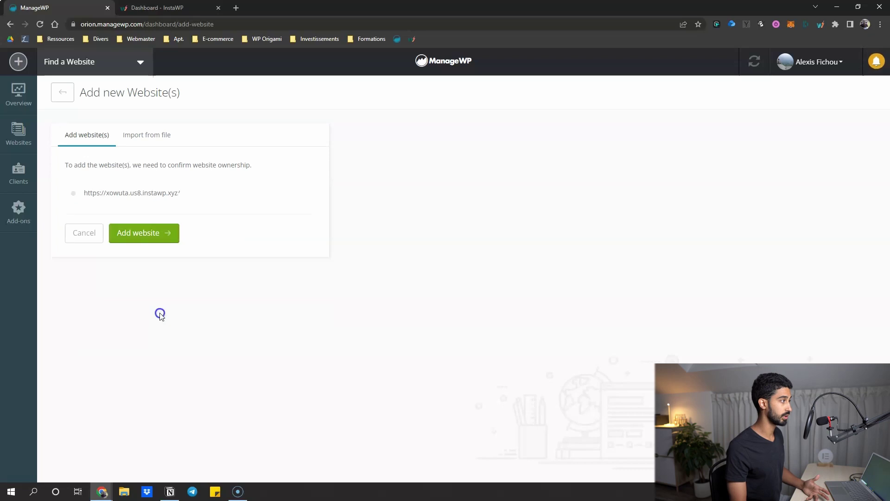
{"action": "left_click", "coordinate": [141, 295]}
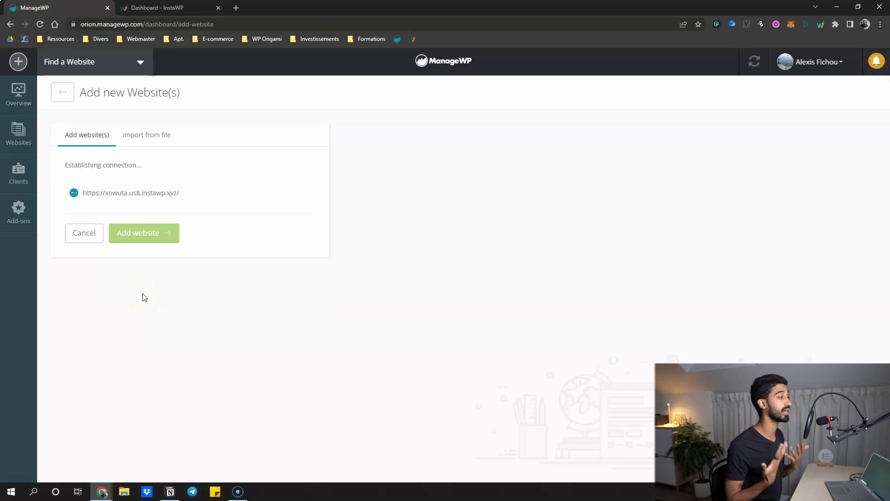
{"action": "left_click", "coordinate": [193, 245]}
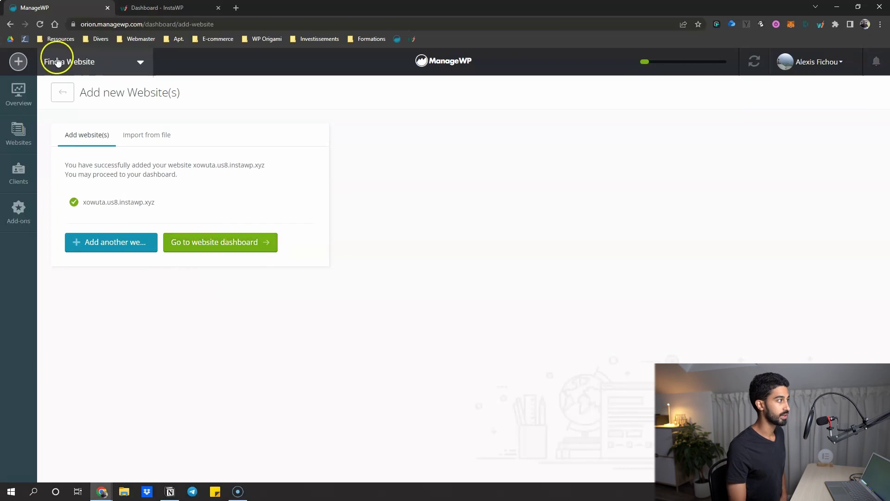
Open the dashboard of the new xowuta website from the website list and refresh its data
{"action": "left_click", "coordinate": [63, 94]}
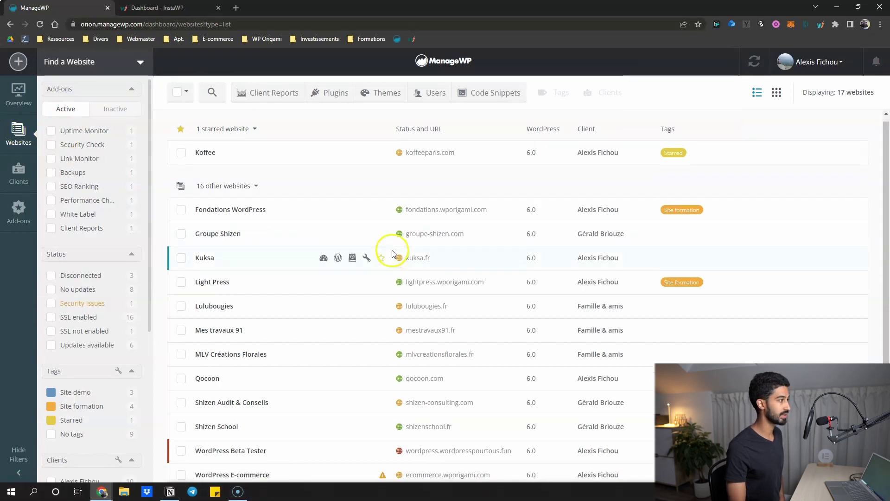
{"action": "scroll", "coordinate": [360, 250], "scroll_direction": "down", "scroll_amount": 3}
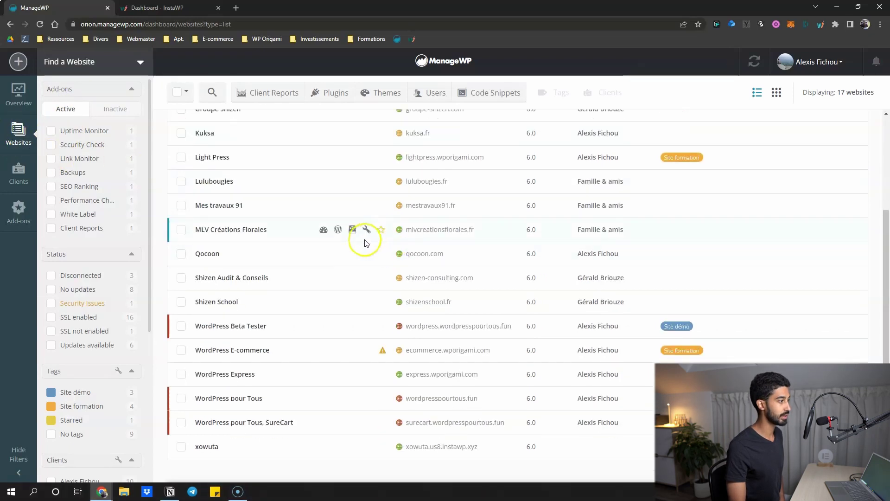
{"action": "left_click", "coordinate": [205, 448]}
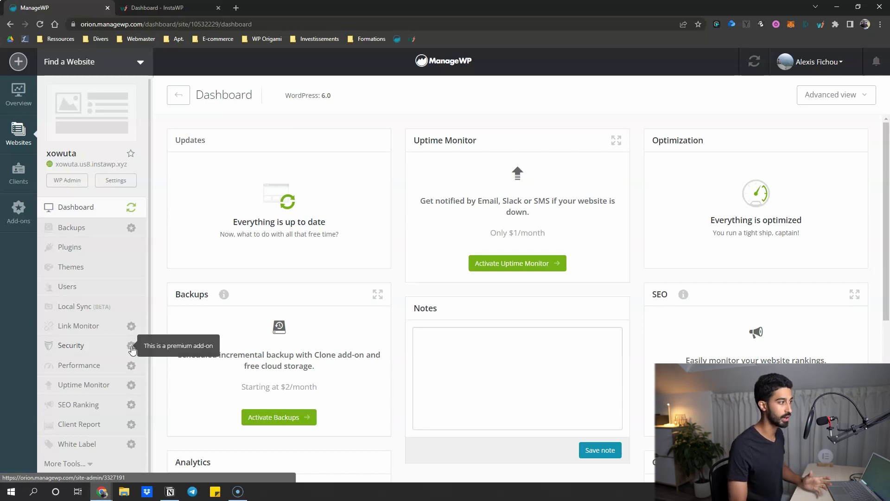
{"action": "left_click", "coordinate": [205, 212]}
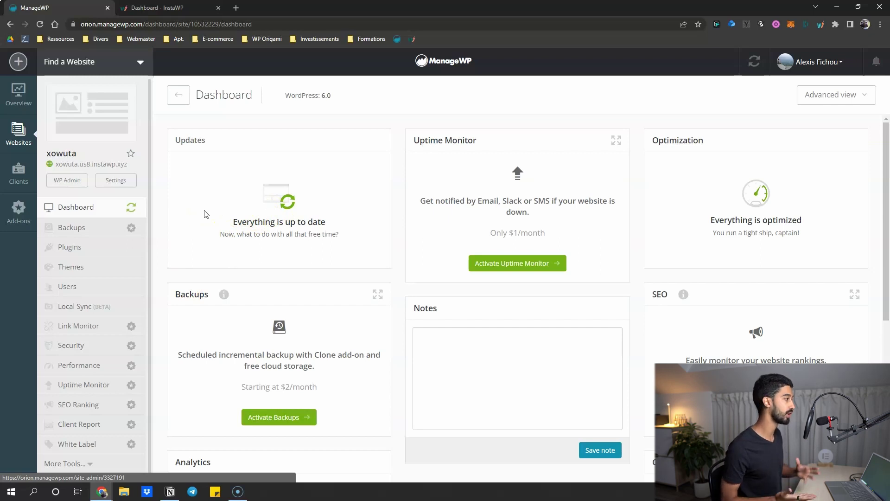
{"action": "left_click", "coordinate": [132, 209]}
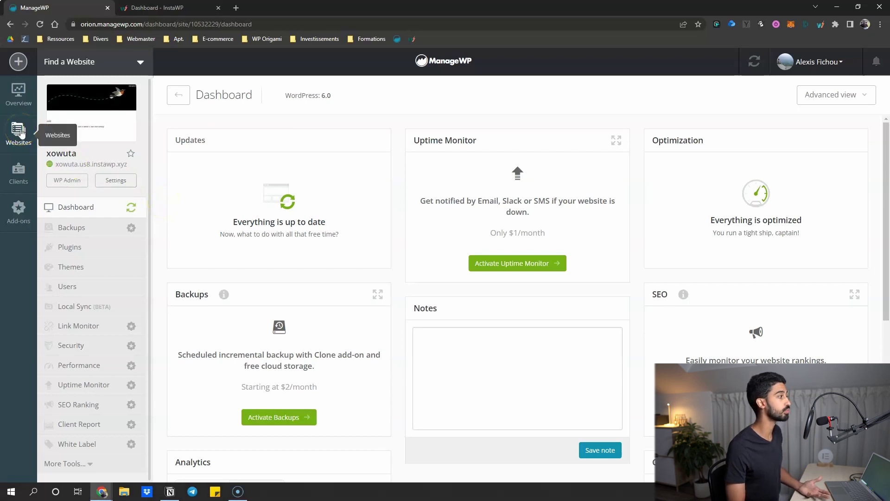
{"action": "left_click", "coordinate": [74, 212]}
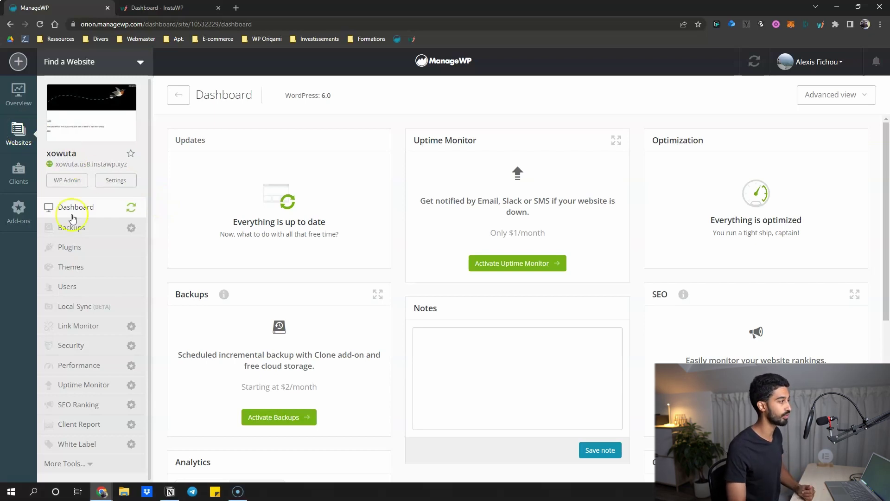
Open the dashboard of the WordPress E-commerce site and select all of its plugin updates
{"action": "left_click", "coordinate": [28, 130]}
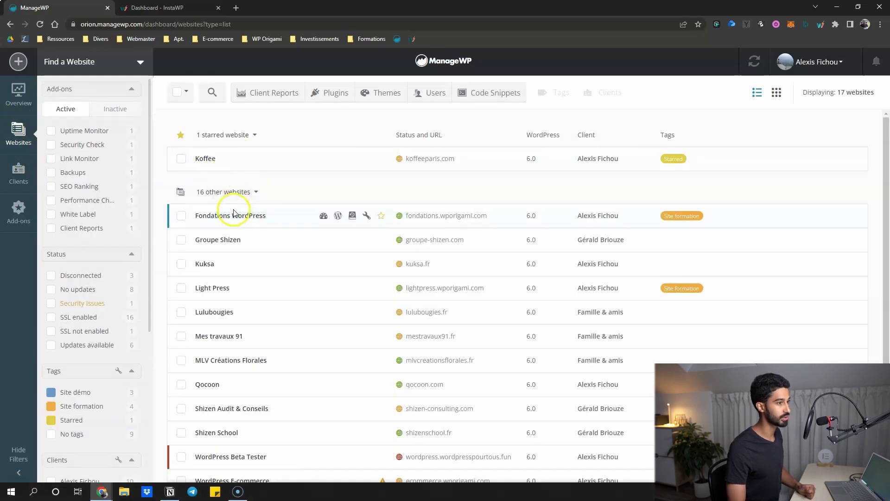
{"action": "key", "text": "alt+Left"}
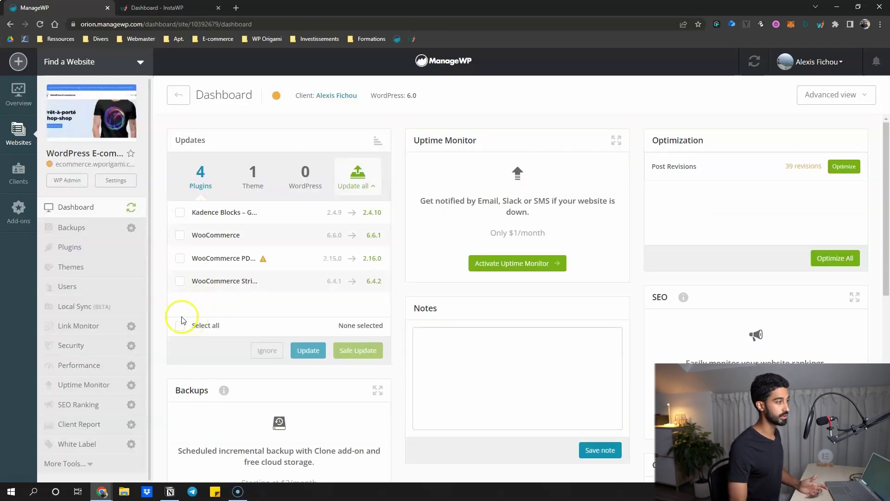
{"action": "left_click", "coordinate": [179, 213]}
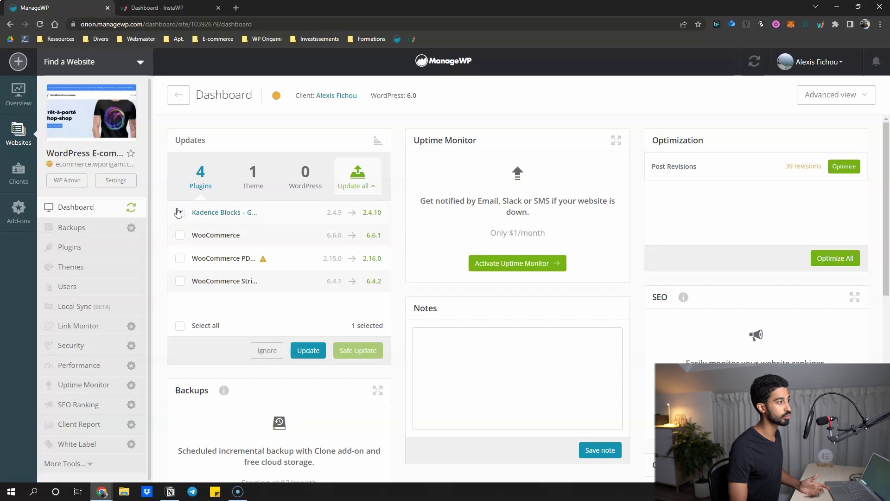
{"action": "left_click", "coordinate": [180, 325]}
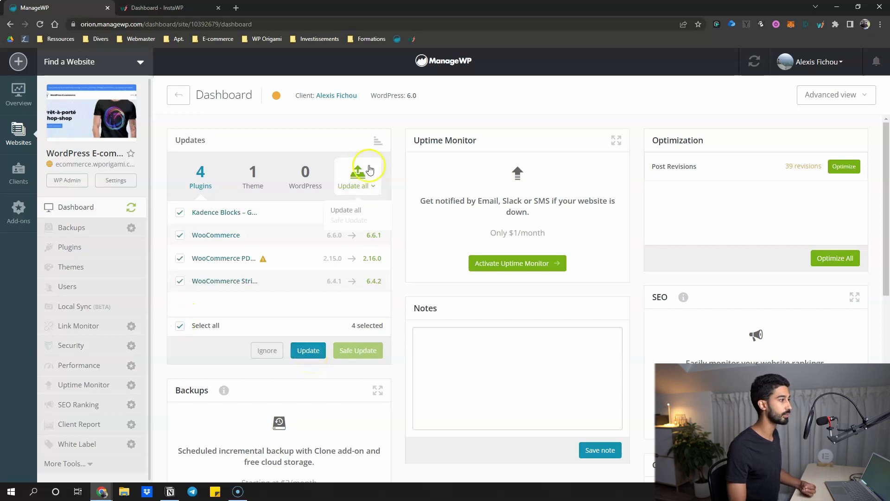
Review the e-commerce site's theme and WordPress updates, and run the update of all its available items
{"action": "left_click", "coordinate": [370, 180]}
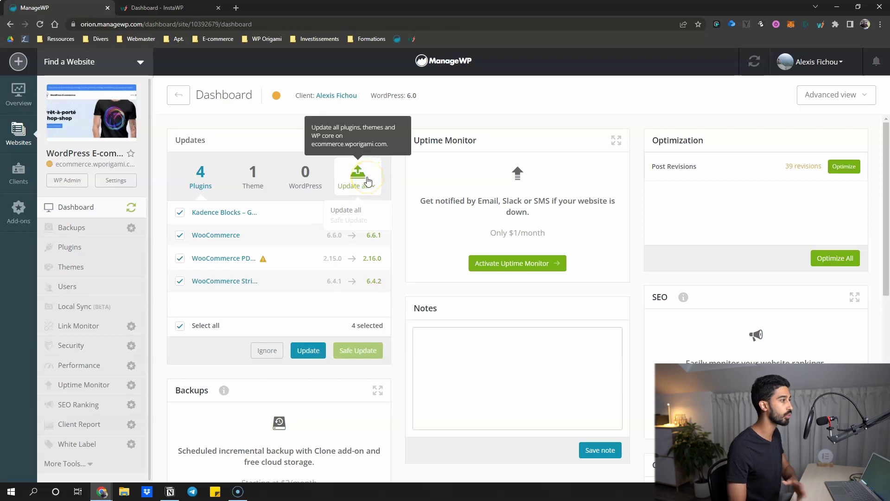
{"action": "left_click", "coordinate": [328, 174]}
{"action": "left_click", "coordinate": [242, 184]}
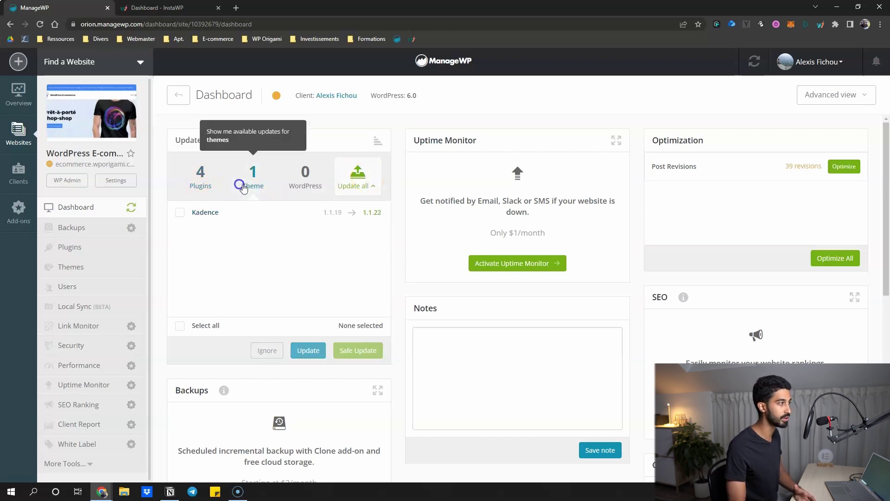
{"action": "left_click", "coordinate": [307, 175]}
{"action": "left_click", "coordinate": [222, 180]}
{"action": "left_click", "coordinate": [355, 175]}
{"action": "left_click", "coordinate": [550, 291]}
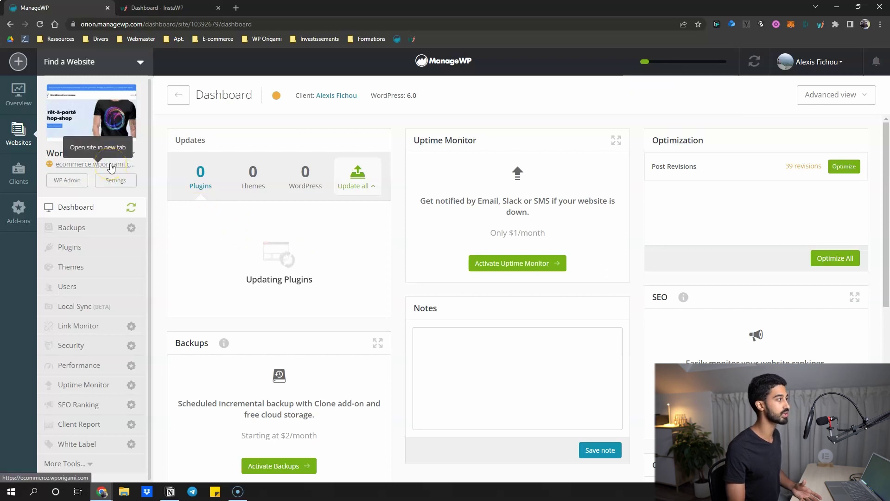
View the e-commerce site's public page during the update, and examine the site's status and dashboard sections in ManageWP
{"action": "left_click", "coordinate": [111, 165]}
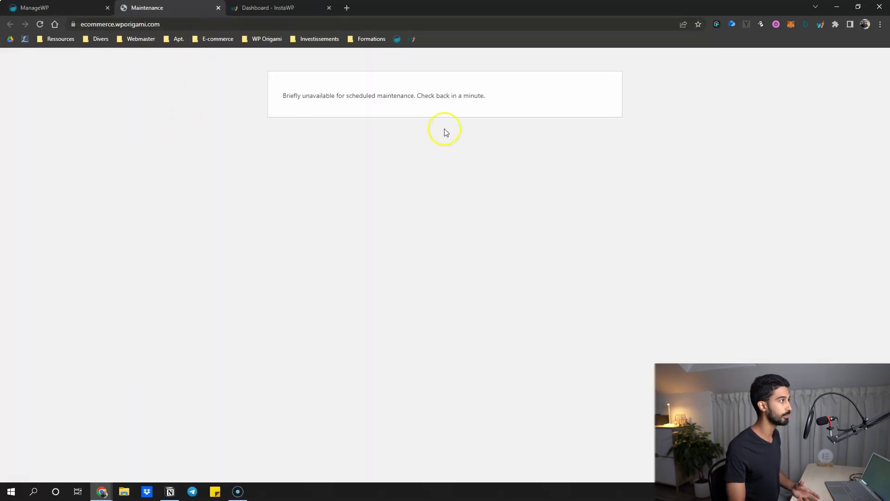
{"action": "left_click", "coordinate": [219, 8]}
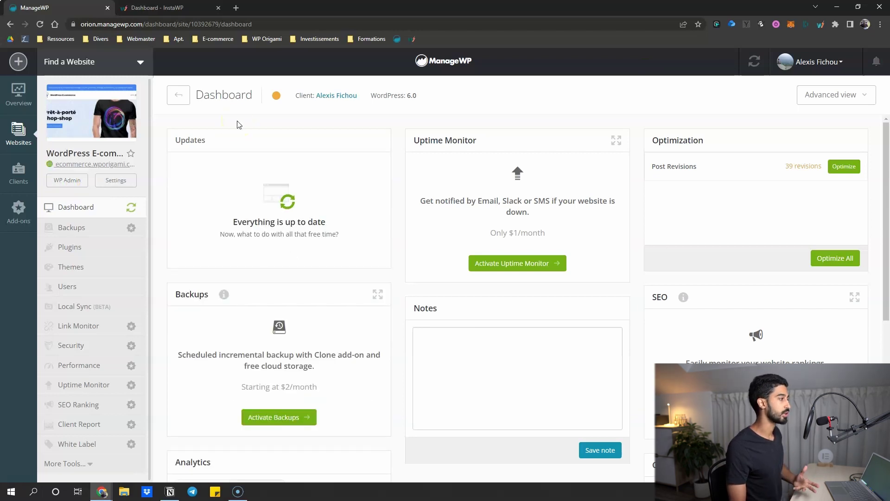
{"action": "mouse_move", "coordinate": [48, 166]}
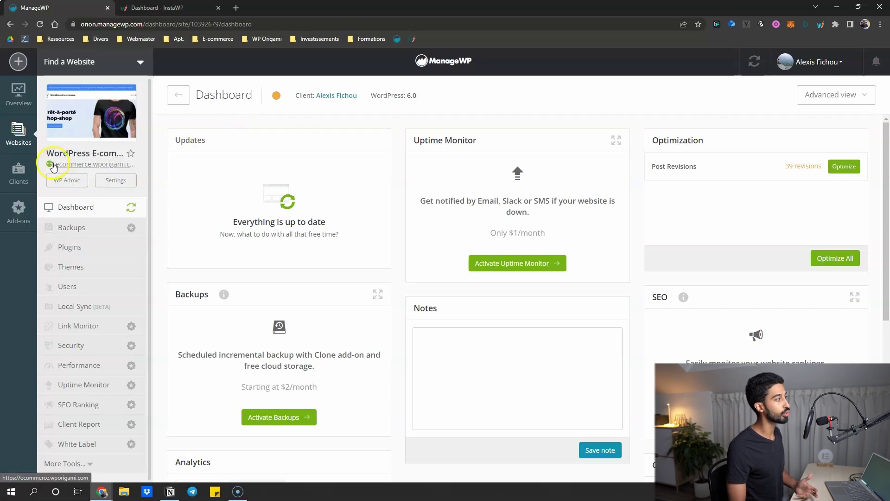
{"action": "scroll", "coordinate": [727, 236], "scroll_direction": "down", "scroll_amount": 1}
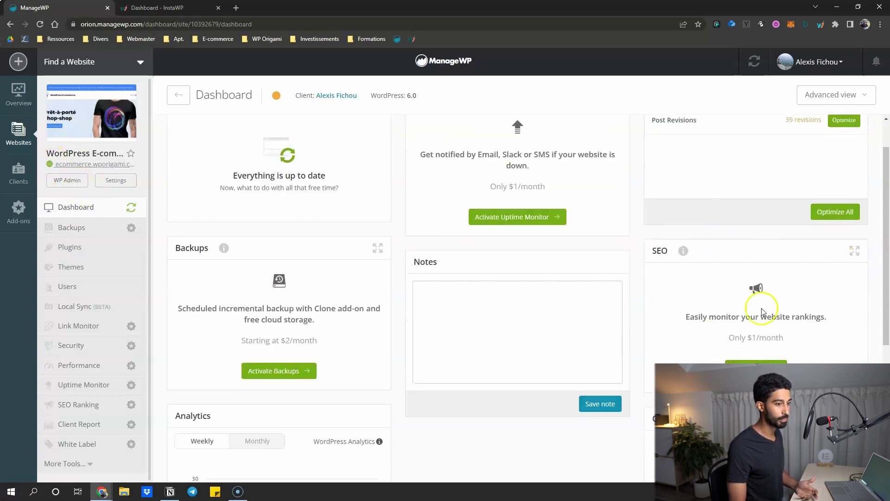
Activate the free backup plan for the WordPress E-commerce site with Europe as the storage region
{"action": "scroll", "coordinate": [334, 407], "scroll_direction": "down", "scroll_amount": 3}
{"action": "scroll", "coordinate": [417, 229], "scroll_direction": "up", "scroll_amount": 4}
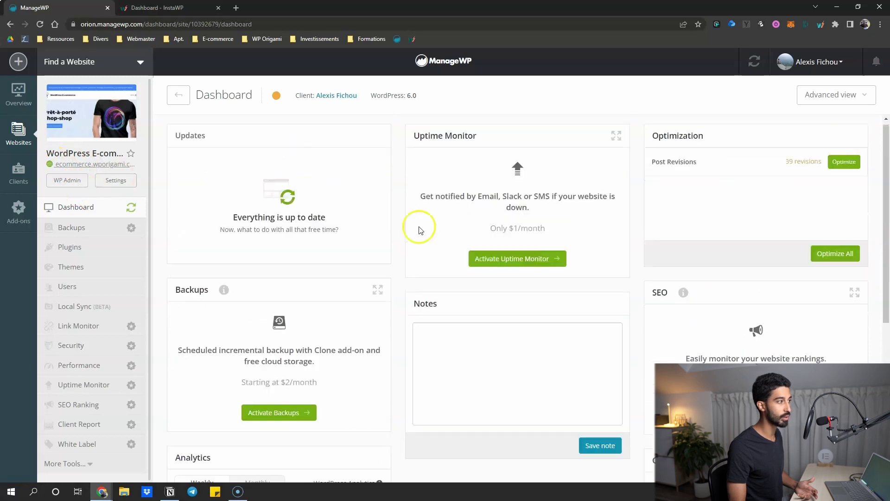
{"action": "left_click", "coordinate": [72, 230]}
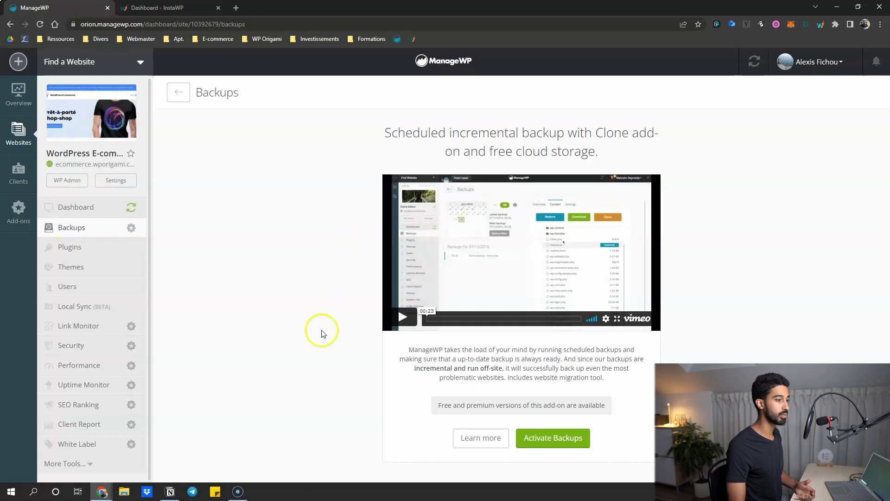
{"action": "left_click", "coordinate": [559, 439]}
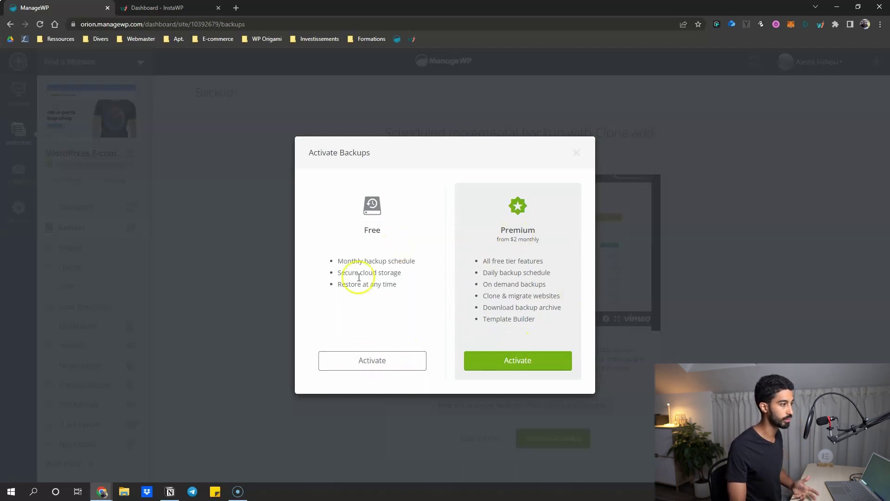
{"action": "left_click", "coordinate": [358, 361]}
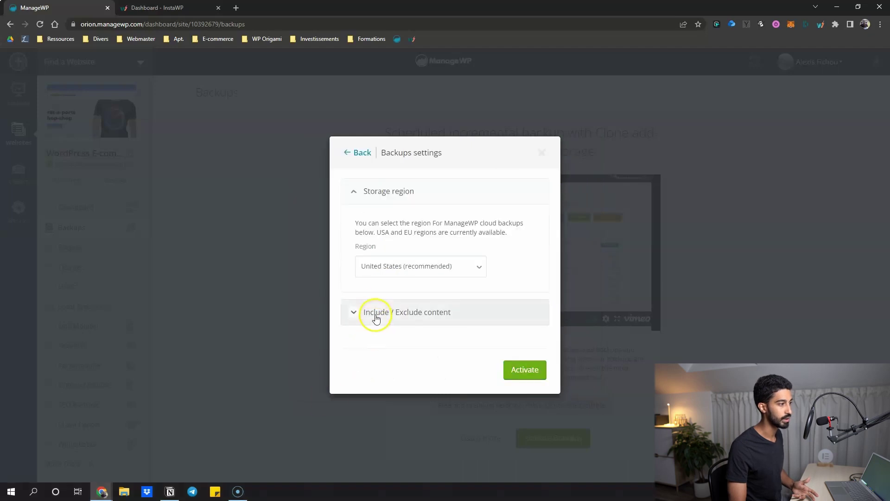
{"action": "left_click", "coordinate": [387, 271]}
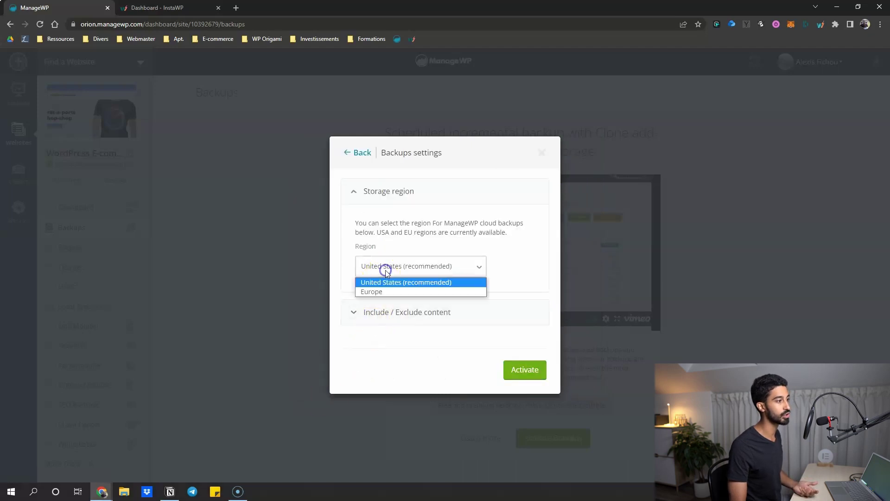
{"action": "left_click", "coordinate": [372, 290]}
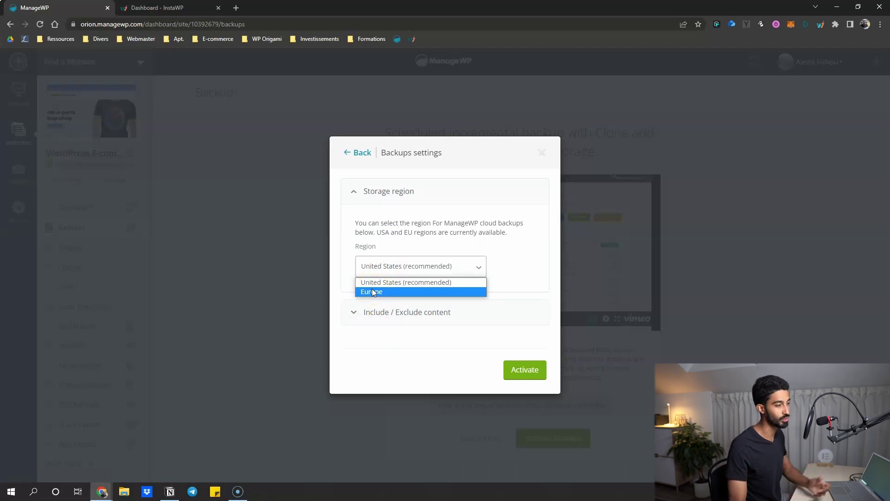
{"action": "left_click", "coordinate": [372, 291]}
{"action": "left_click", "coordinate": [523, 364]}
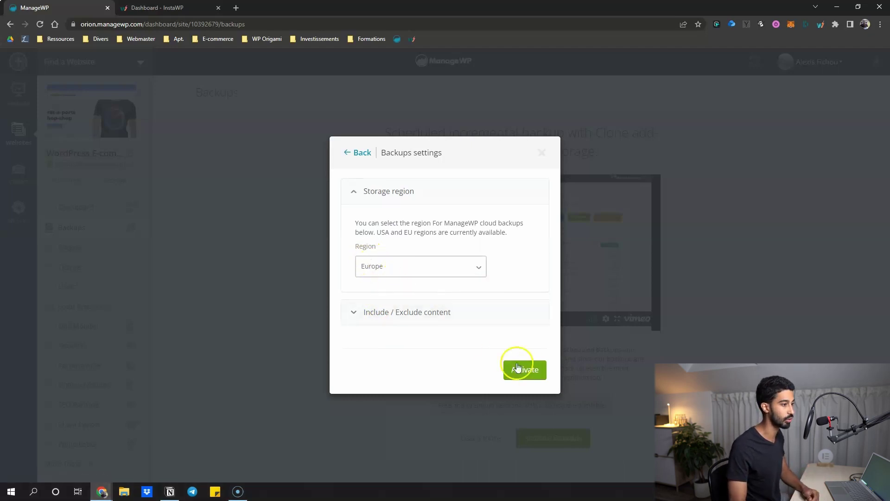
{"action": "left_click", "coordinate": [530, 340]}
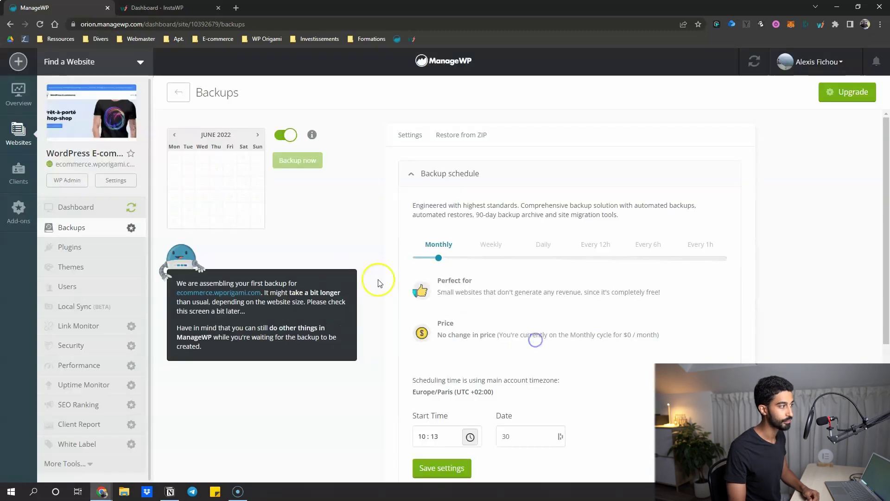
Compare the terms and prices of the Every 1h and Every 12h backup frequencies, and return the schedule to Monthly
{"action": "scroll", "coordinate": [349, 215], "scroll_direction": "down", "scroll_amount": 1}
{"action": "scroll", "coordinate": [353, 214], "scroll_direction": "down", "scroll_amount": 2}
{"action": "scroll", "coordinate": [354, 212], "scroll_direction": "up", "scroll_amount": 2}
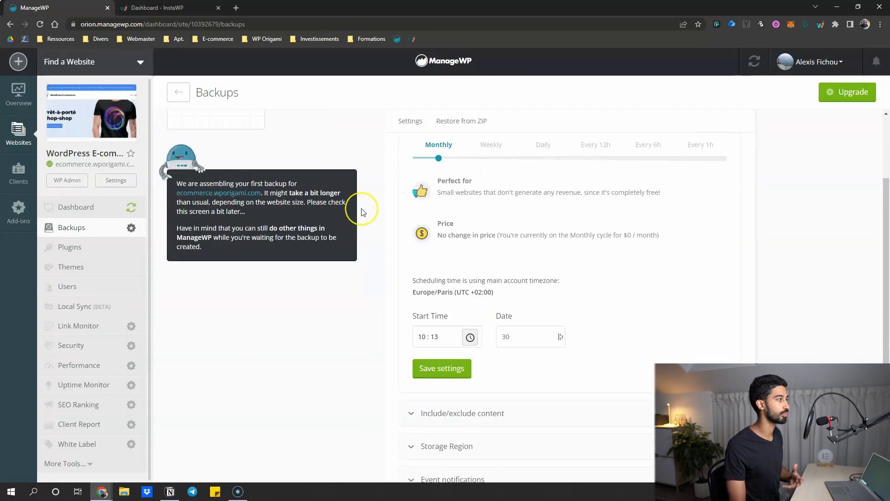
{"action": "scroll", "coordinate": [371, 199], "scroll_direction": "up", "scroll_amount": 1}
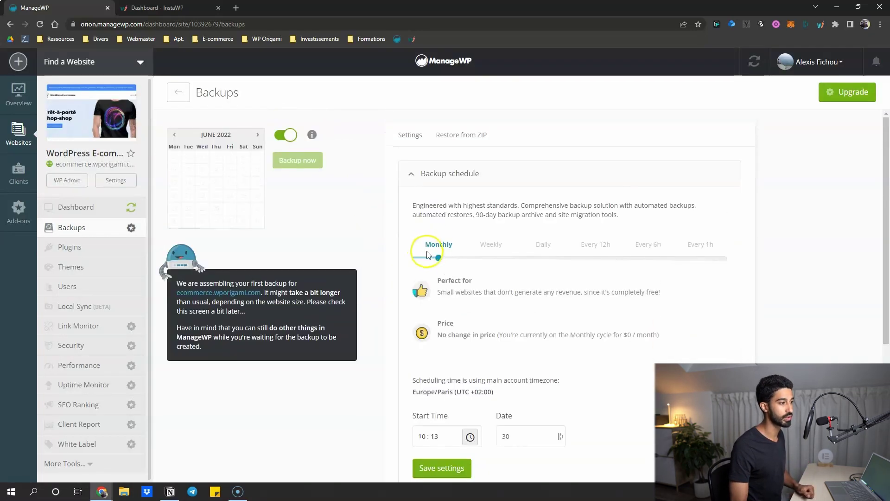
{"action": "left_click_drag", "start_coordinate": [438, 258], "coordinate": [709, 260]}
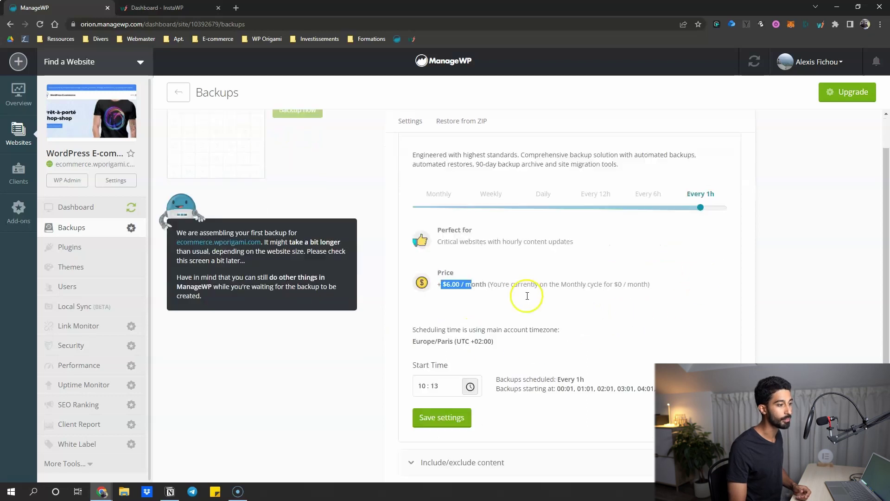
{"action": "left_click", "coordinate": [645, 260]}
{"action": "left_click_drag", "start_coordinate": [517, 264], "coordinate": [371, 260]}
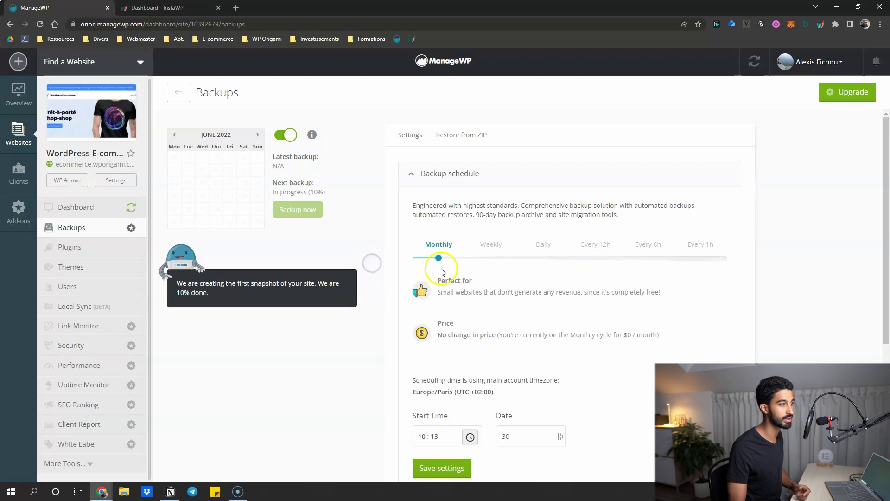
{"action": "left_click_drag", "start_coordinate": [439, 258], "coordinate": [596, 253]}
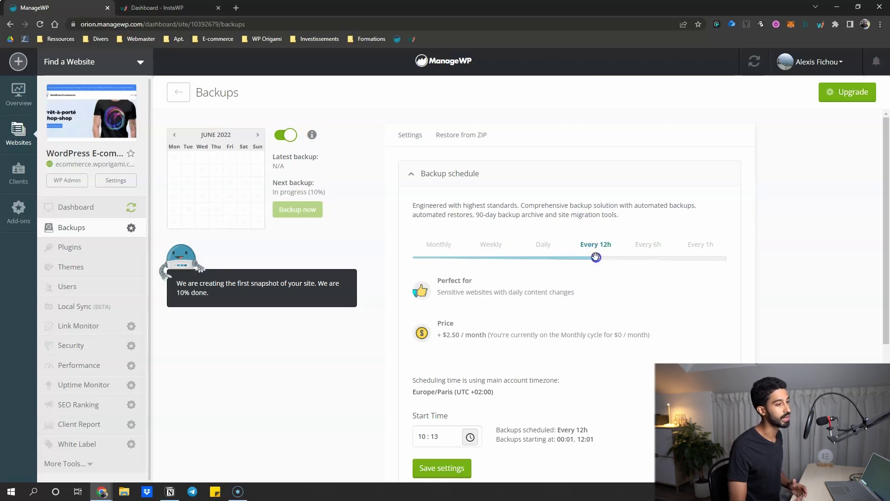
{"action": "left_click_drag", "start_coordinate": [593, 258], "coordinate": [437, 258]}
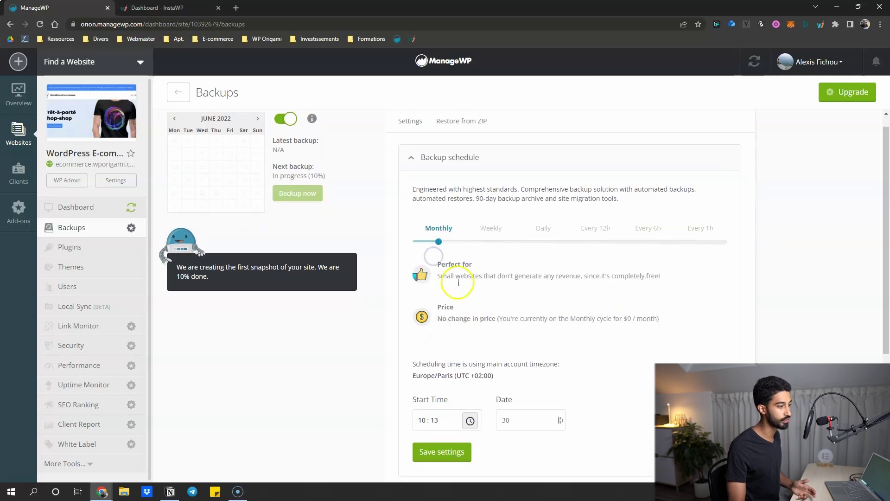
Examine the backup settings for included or excluded content, storage region and event notifications
{"action": "scroll", "coordinate": [457, 282], "scroll_direction": "down", "scroll_amount": 5}
{"action": "left_click", "coordinate": [446, 259]}
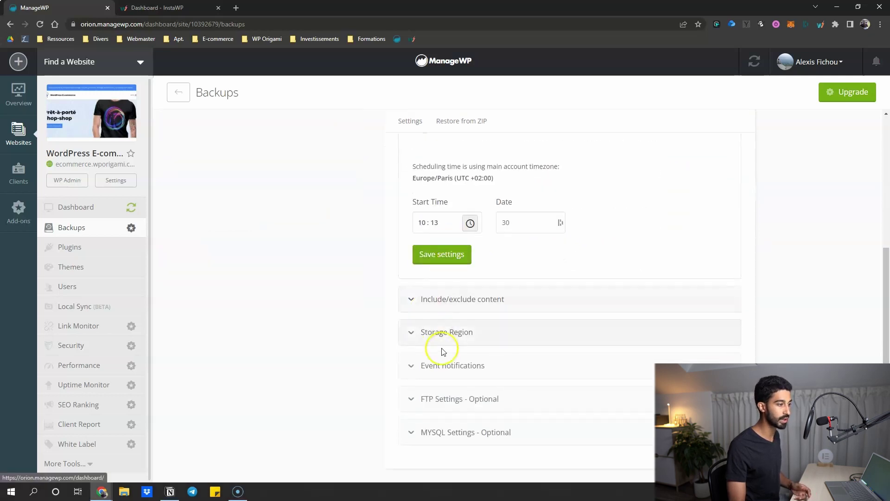
{"action": "left_click", "coordinate": [423, 337]}
{"action": "left_click", "coordinate": [444, 205]}
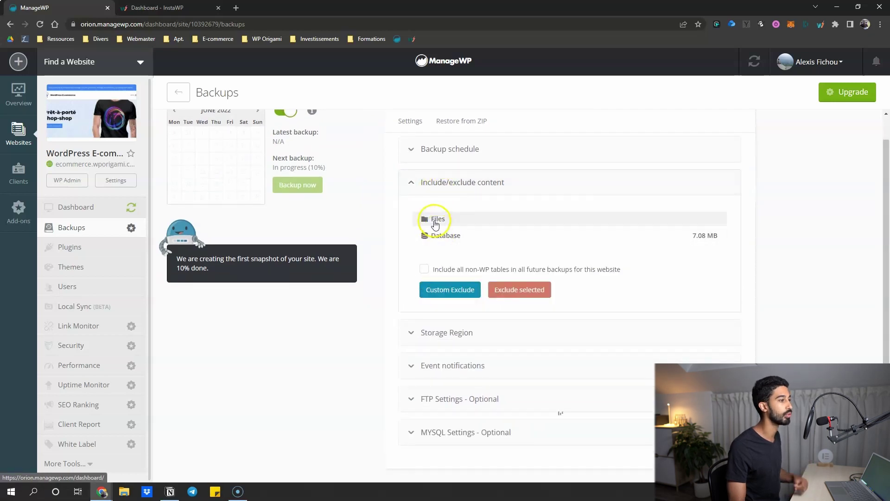
{"action": "left_click", "coordinate": [433, 182]}
{"action": "left_click", "coordinate": [433, 271]}
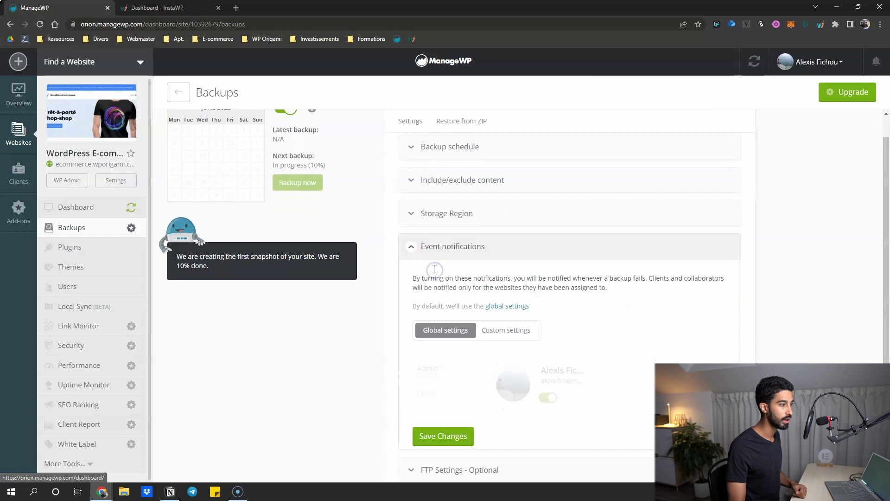
{"action": "left_click", "coordinate": [479, 244]}
{"action": "left_click", "coordinate": [430, 243]}
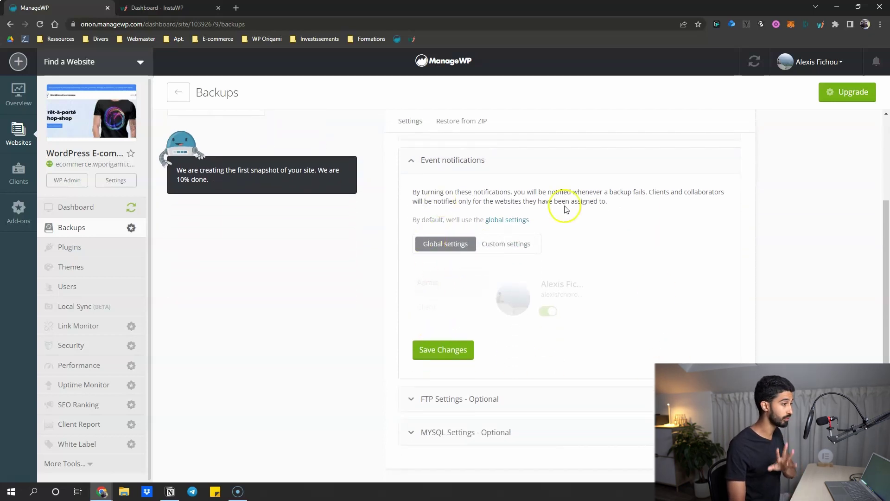
Compare the global and custom options for backup failure notifications, look through the account options, and return to Global settings
{"action": "scroll", "coordinate": [426, 195], "scroll_direction": "up", "scroll_amount": 1}
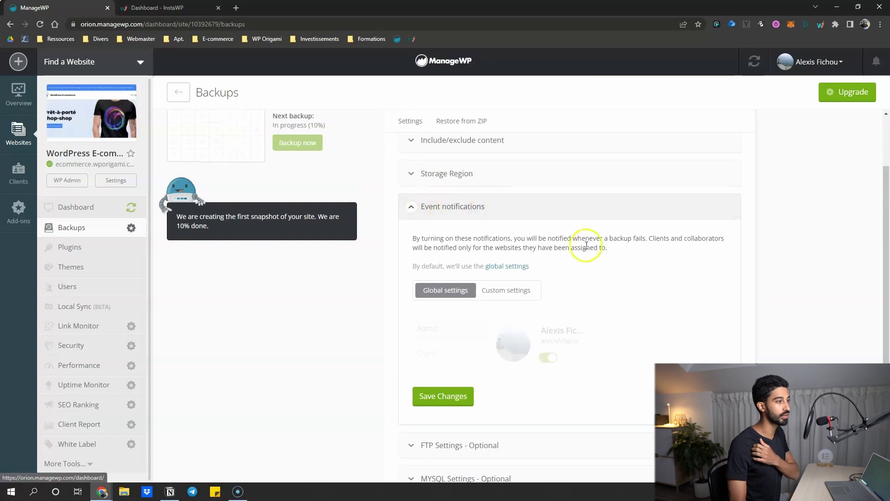
{"action": "left_click", "coordinate": [534, 302]}
{"action": "left_click", "coordinate": [440, 288]}
{"action": "left_click", "coordinate": [512, 290]}
{"action": "left_click", "coordinate": [448, 293]}
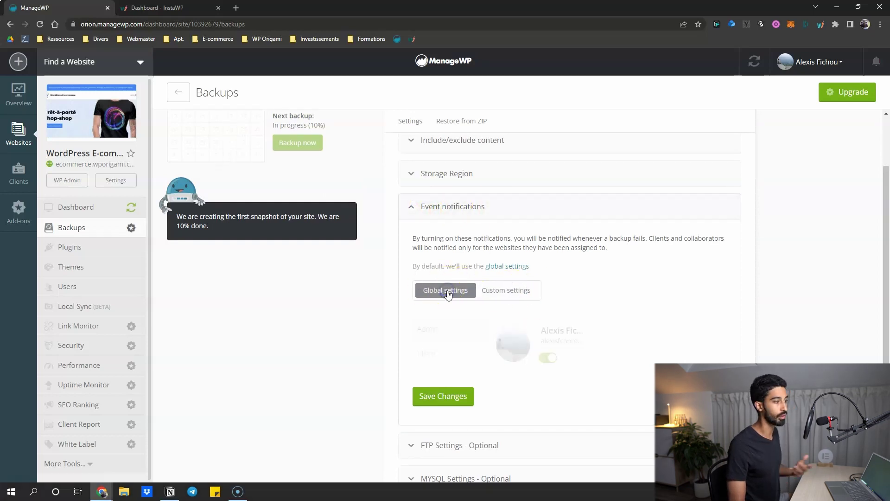
{"action": "left_click", "coordinate": [816, 62]}
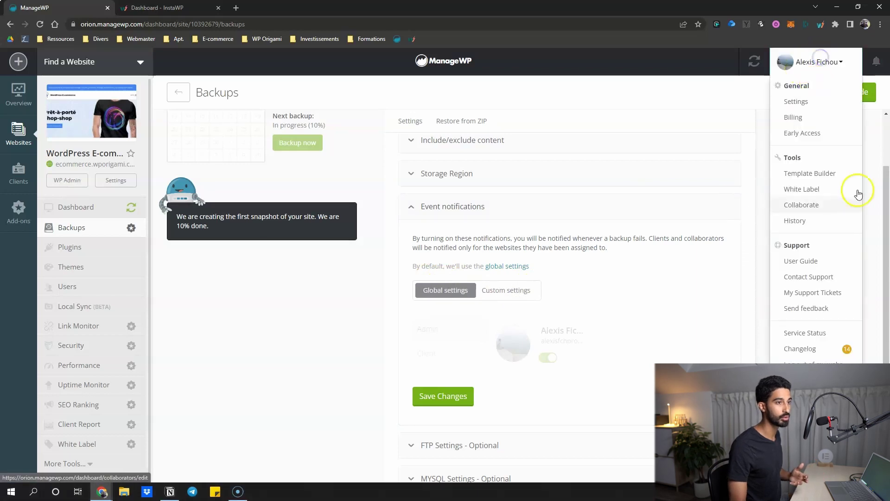
{"action": "left_click", "coordinate": [746, 284]}
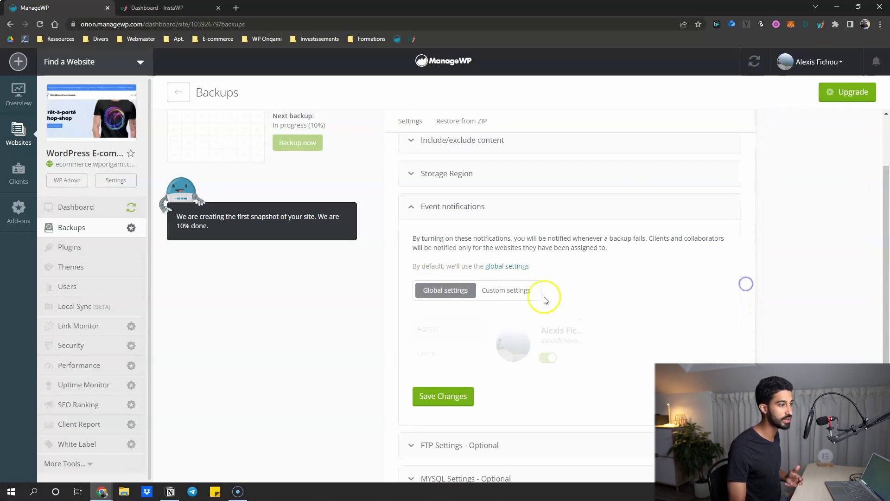
{"action": "left_click", "coordinate": [518, 292]}
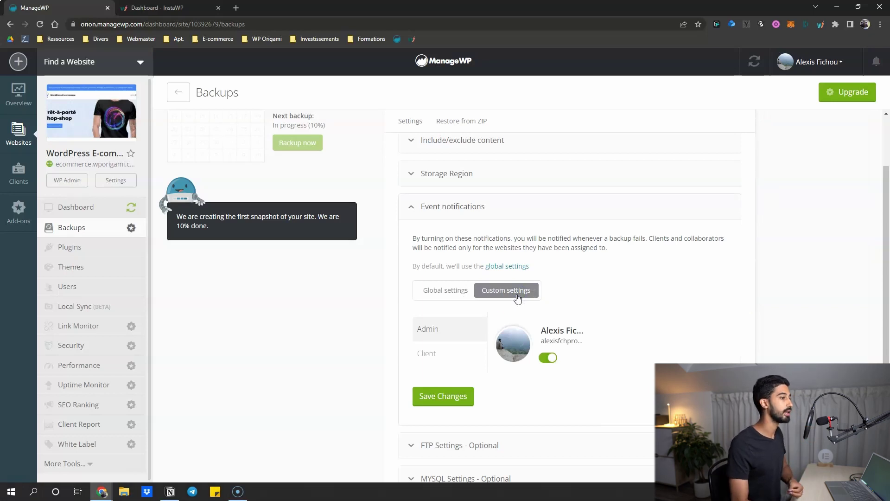
{"action": "left_click", "coordinate": [441, 292]}
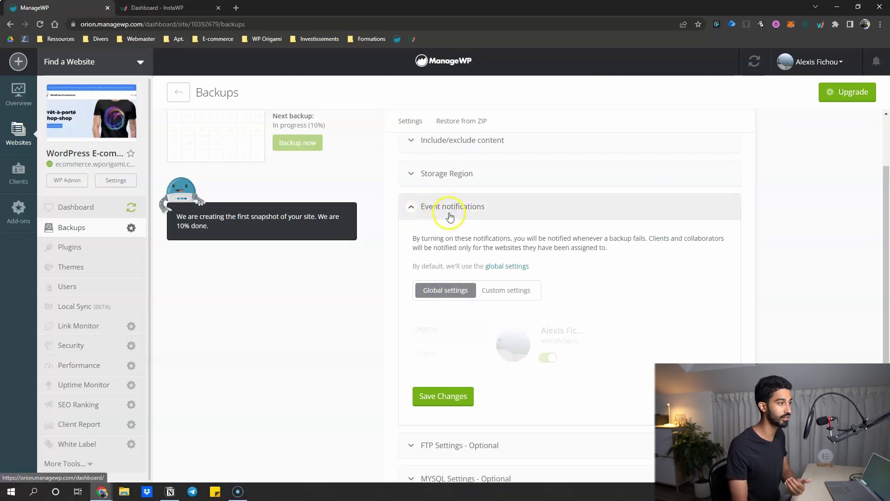
{"action": "left_click", "coordinate": [500, 295]}
{"action": "left_click", "coordinate": [602, 244]}
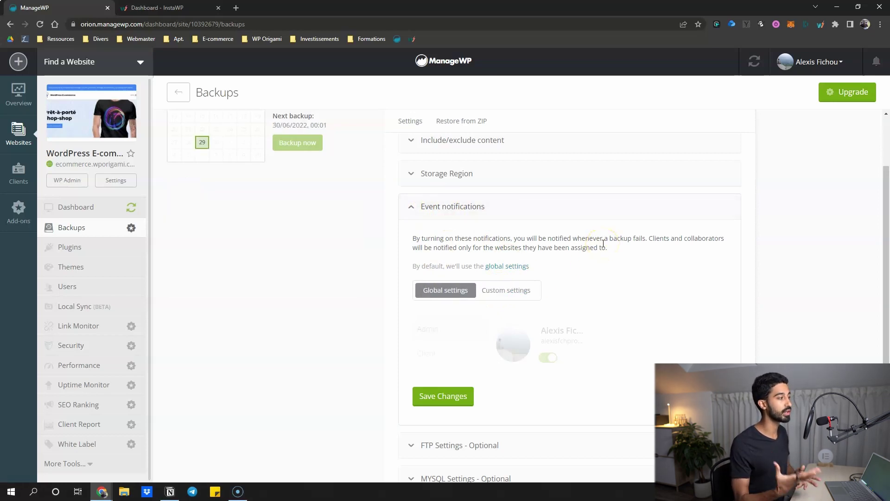
Examine the initial backup's overview, settings and content, and return to its overview with the restore, download and clone options
{"action": "left_click", "coordinate": [172, 334]}
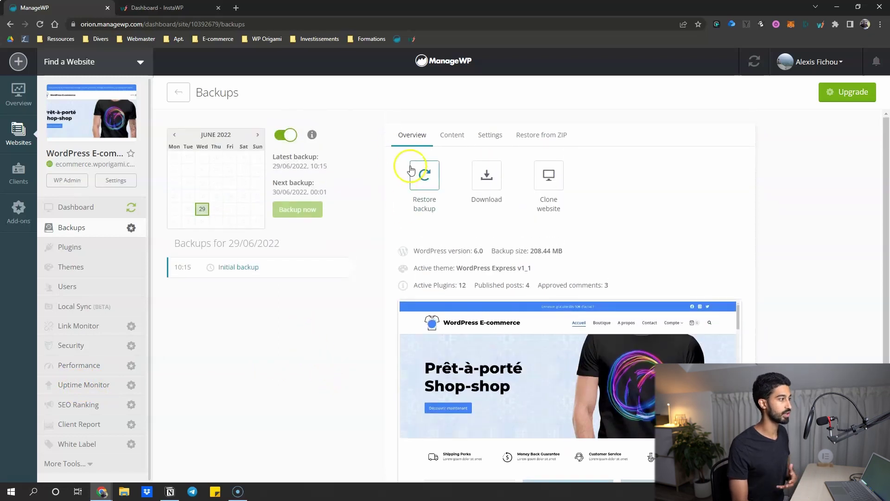
{"action": "left_click", "coordinate": [487, 139]}
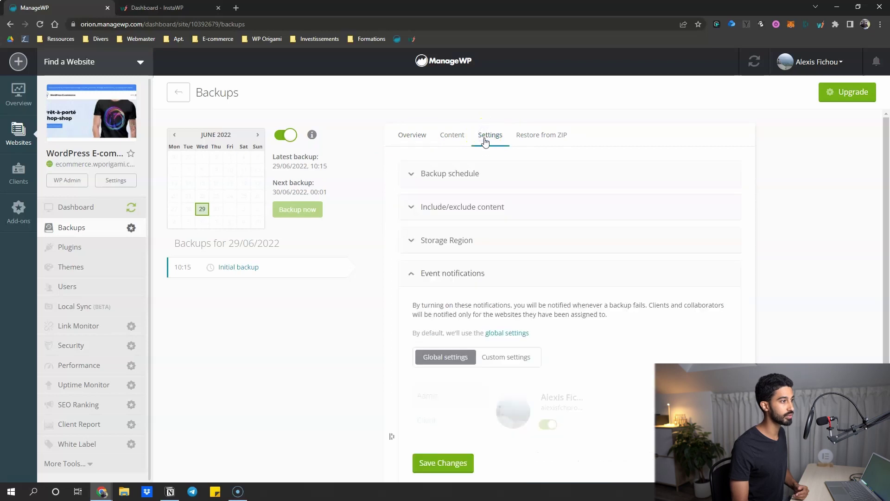
{"action": "scroll", "coordinate": [441, 294], "scroll_direction": "down", "scroll_amount": 3}
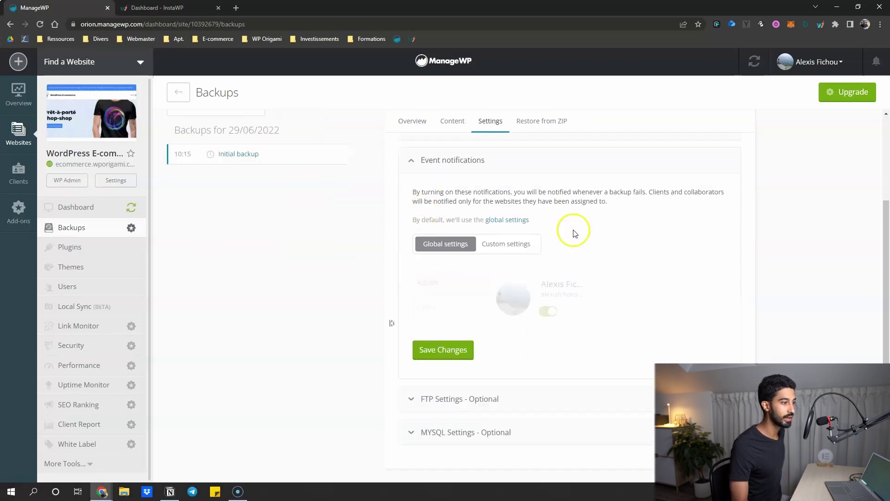
{"action": "scroll", "coordinate": [440, 445], "scroll_direction": "up", "scroll_amount": 3}
{"action": "left_click", "coordinate": [423, 272]}
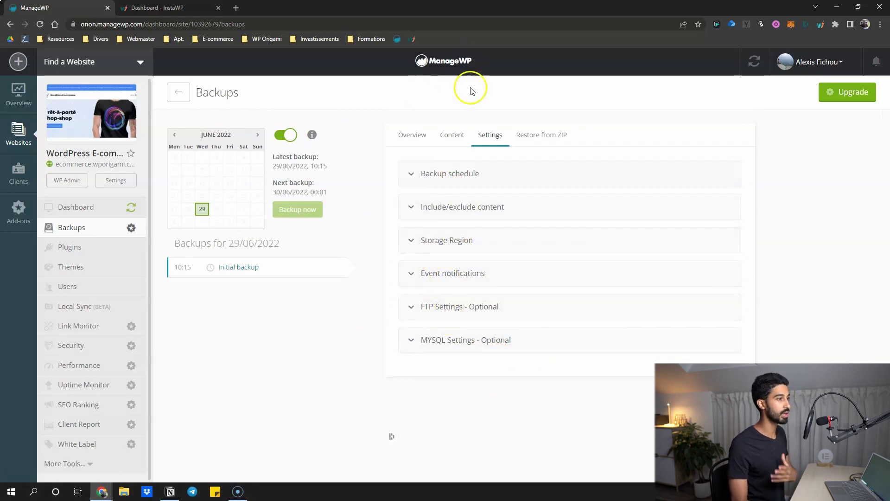
{"action": "left_click", "coordinate": [453, 135]}
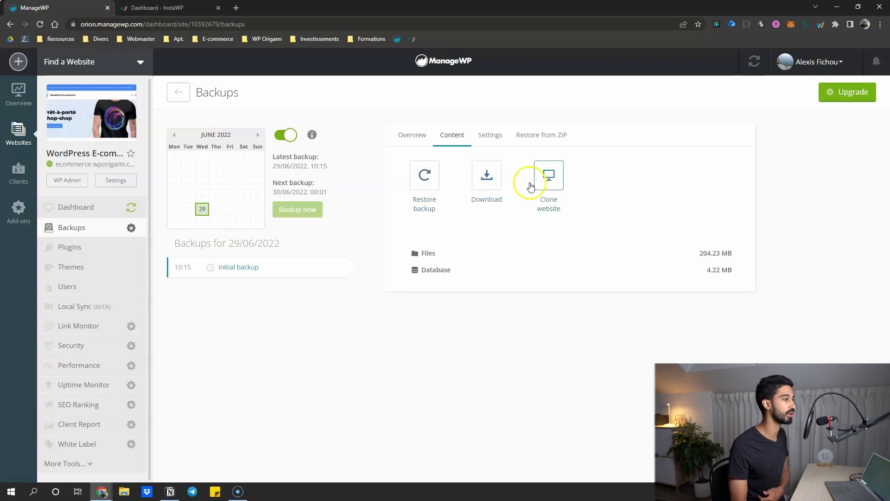
{"action": "left_click", "coordinate": [412, 135]}
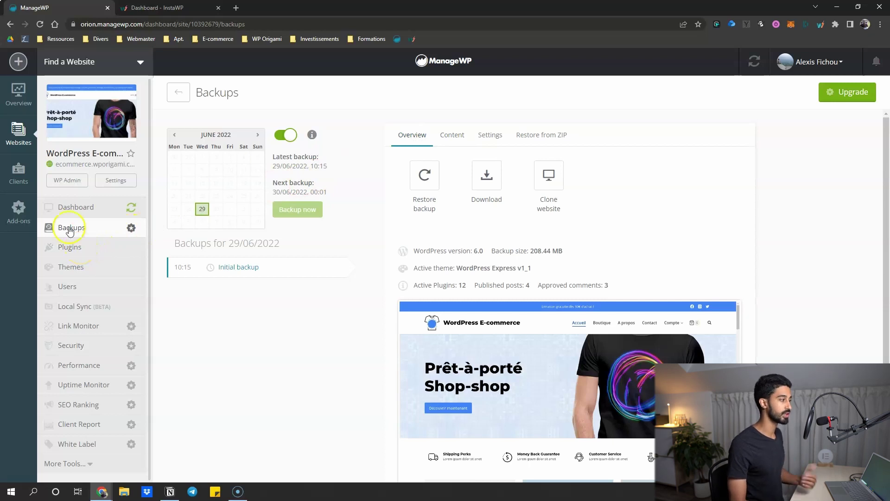
Open the plugin management page of the e-commerce site and review its list of active plugins
{"action": "left_click", "coordinate": [73, 246]}
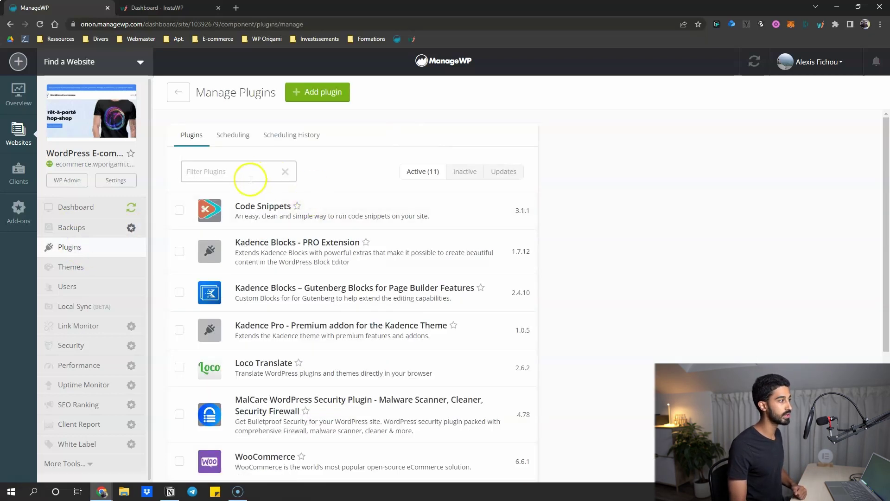
{"action": "scroll", "coordinate": [280, 200], "scroll_direction": "down", "scroll_amount": 4}
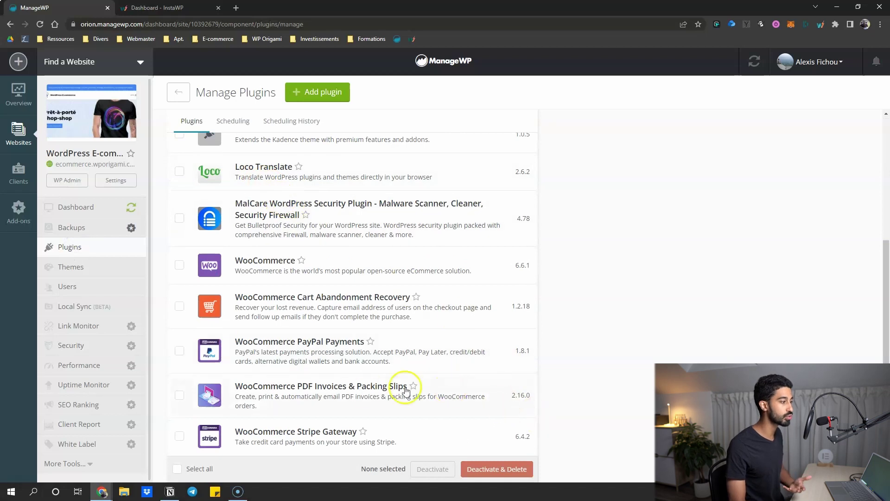
{"action": "scroll", "coordinate": [397, 388], "scroll_direction": "up", "scroll_amount": 5}
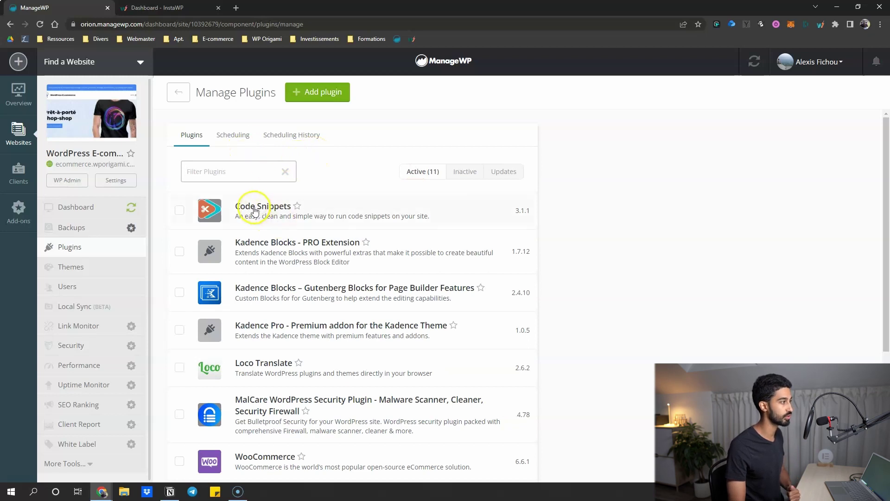
{"action": "left_click", "coordinate": [636, 225]}
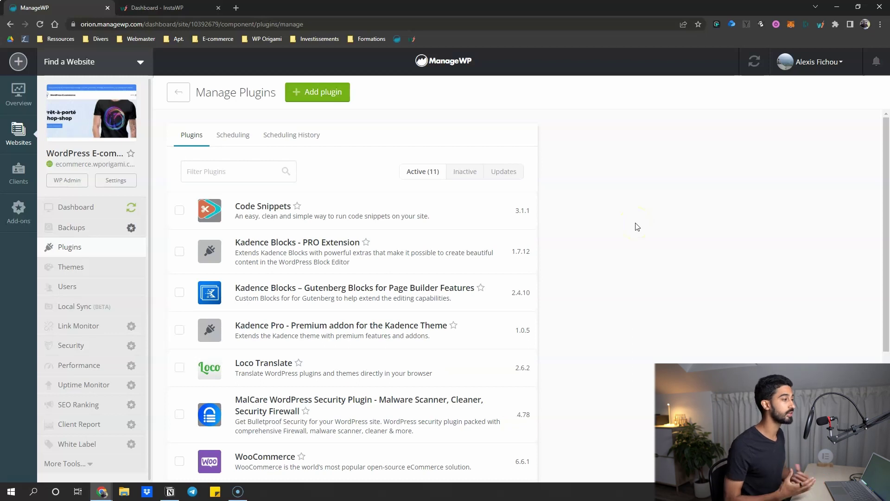
Select the MalCare WordPress Security Plugin to review the deactivate and delete options, and clear the selection again
{"action": "scroll", "coordinate": [441, 145], "scroll_direction": "down", "scroll_amount": 4}
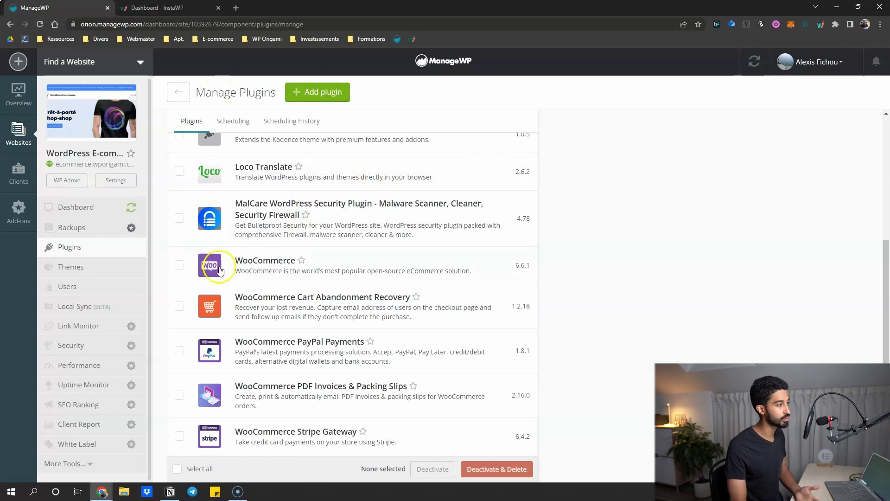
{"action": "left_click", "coordinate": [180, 222]}
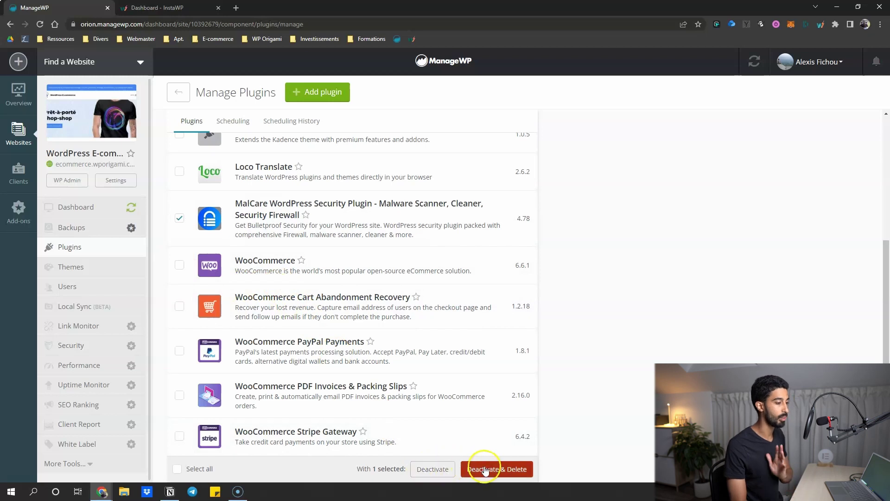
{"action": "left_click", "coordinate": [179, 218]}
{"action": "scroll", "coordinate": [324, 222], "scroll_direction": "up", "scroll_amount": 5}
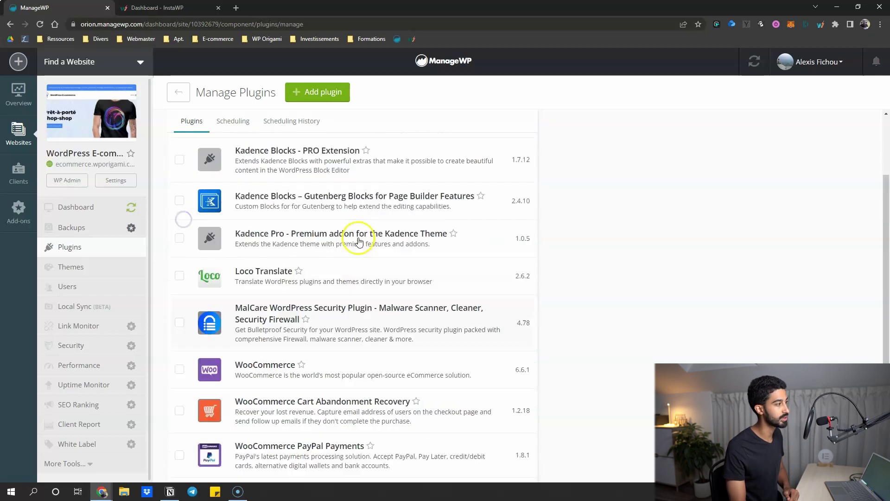
Enable plugin update scheduling for the e-commerce site and examine the time, day, WordPress core, Safe Update and per-plugin options without saving
{"action": "left_click", "coordinate": [236, 138]}
{"action": "left_click", "coordinate": [274, 208]}
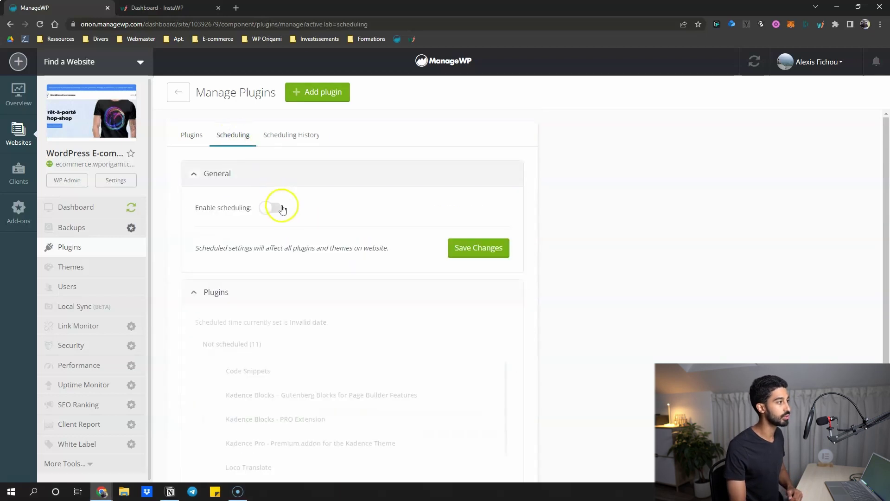
{"action": "scroll", "coordinate": [269, 231], "scroll_direction": "down", "scroll_amount": 2}
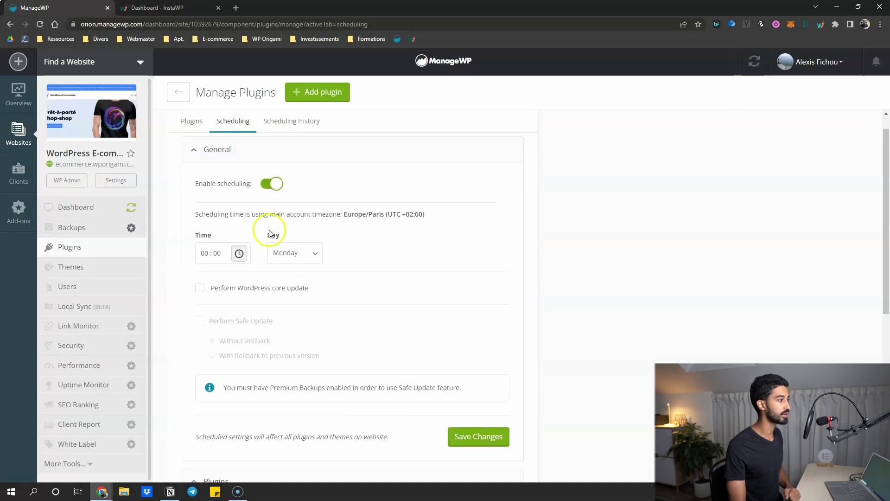
{"action": "scroll", "coordinate": [239, 185], "scroll_direction": "up", "scroll_amount": 2}
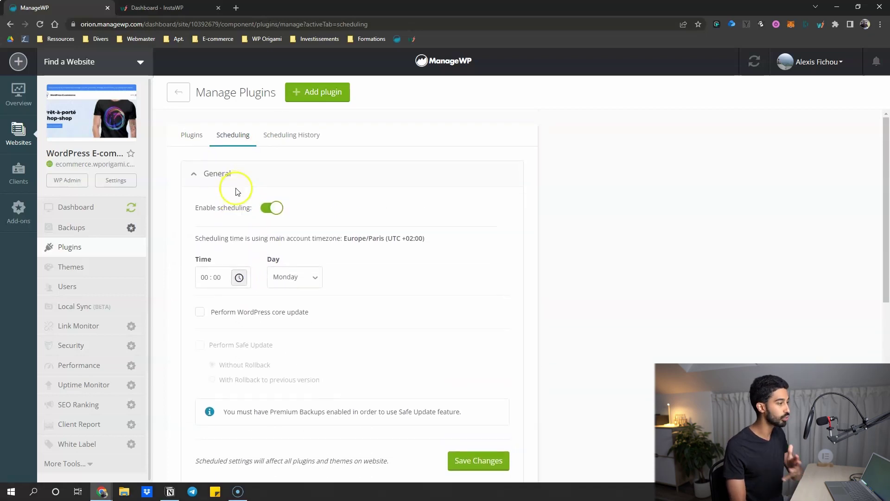
{"action": "scroll", "coordinate": [235, 190], "scroll_direction": "down", "scroll_amount": 2}
{"action": "scroll", "coordinate": [234, 192], "scroll_direction": "down", "scroll_amount": 2}
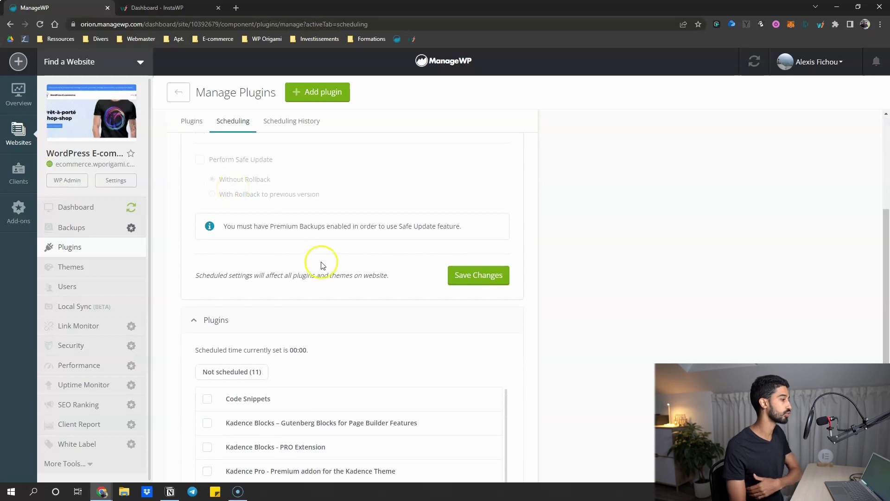
{"action": "scroll", "coordinate": [322, 261], "scroll_direction": "down", "scroll_amount": 3}
{"action": "scroll", "coordinate": [218, 278], "scroll_direction": "up", "scroll_amount": 5}
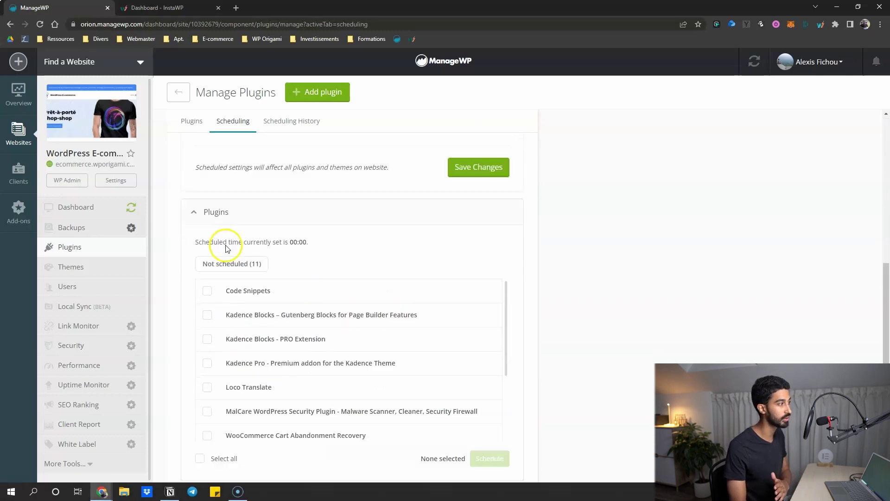
Review the e-commerce site's active themes and its administrator users
{"action": "left_click", "coordinate": [74, 267]}
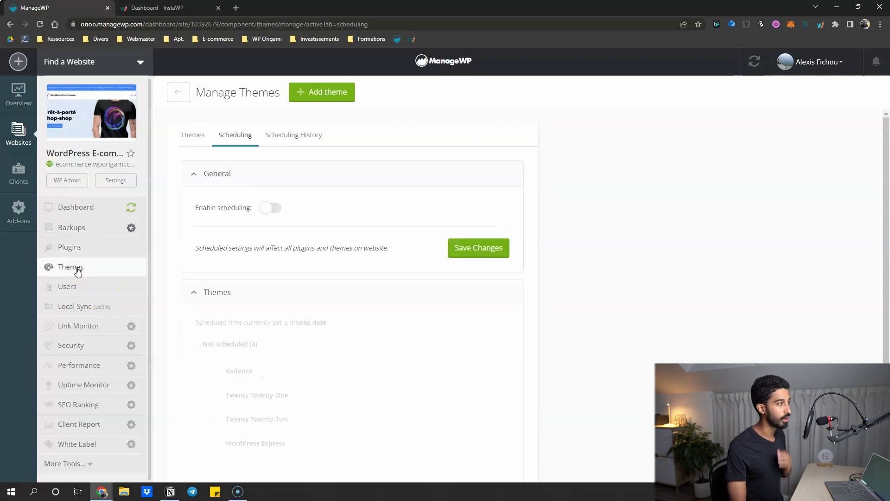
{"action": "left_click", "coordinate": [197, 136]}
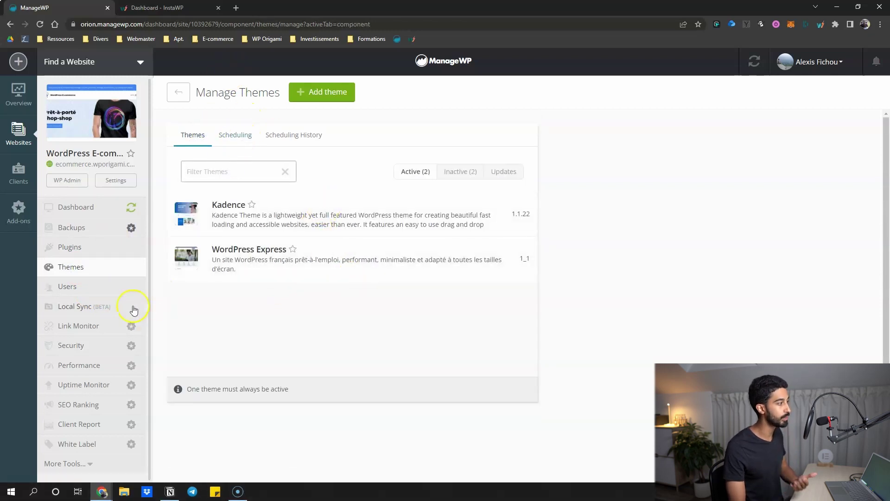
{"action": "left_click", "coordinate": [83, 289]}
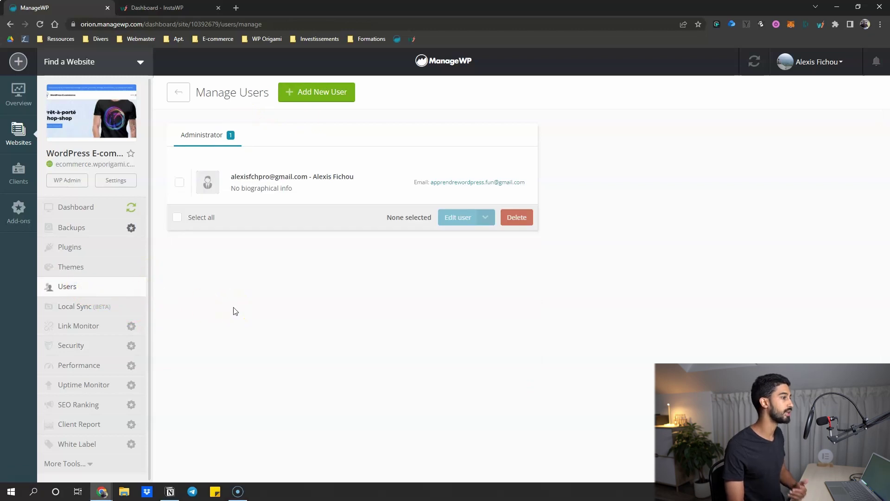
{"action": "left_click", "coordinate": [221, 129]}
{"action": "left_click", "coordinate": [215, 139]}
{"action": "left_click", "coordinate": [213, 126]}
{"action": "left_click", "coordinate": [253, 136]}
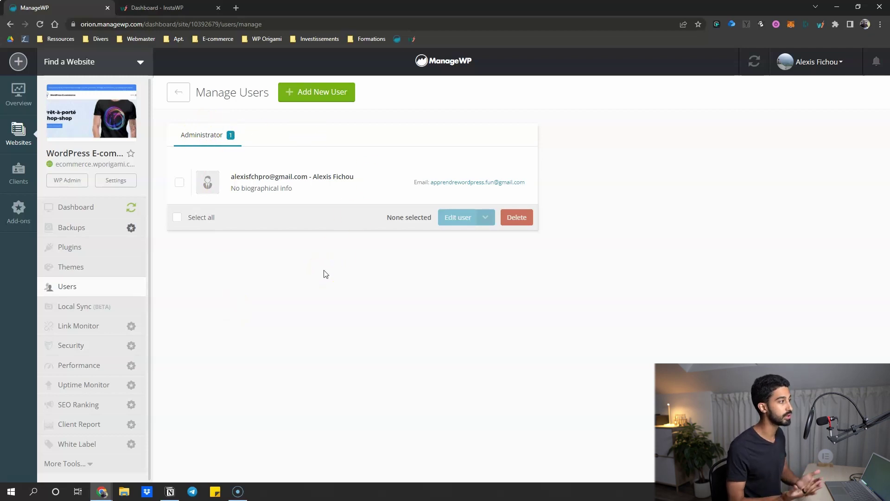
Look at the site's Local Sync options and read the Link Monitor add-on's description
{"action": "left_click", "coordinate": [71, 308]}
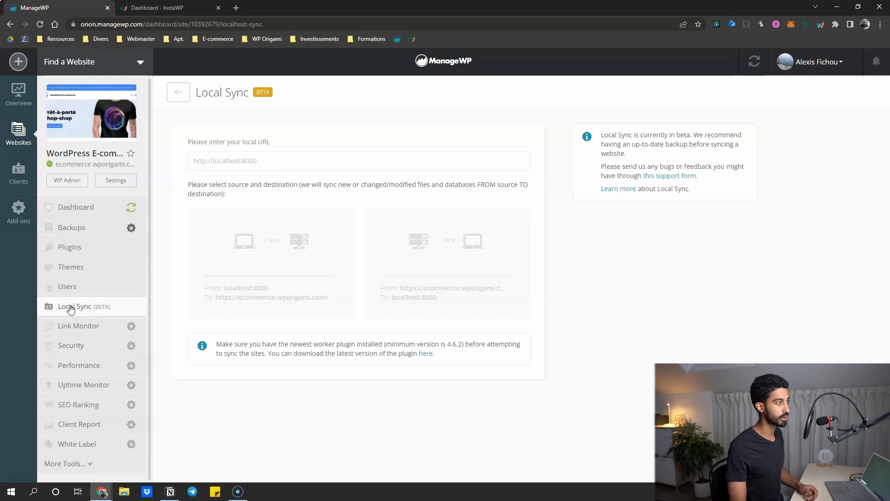
{"action": "left_click", "coordinate": [71, 328]}
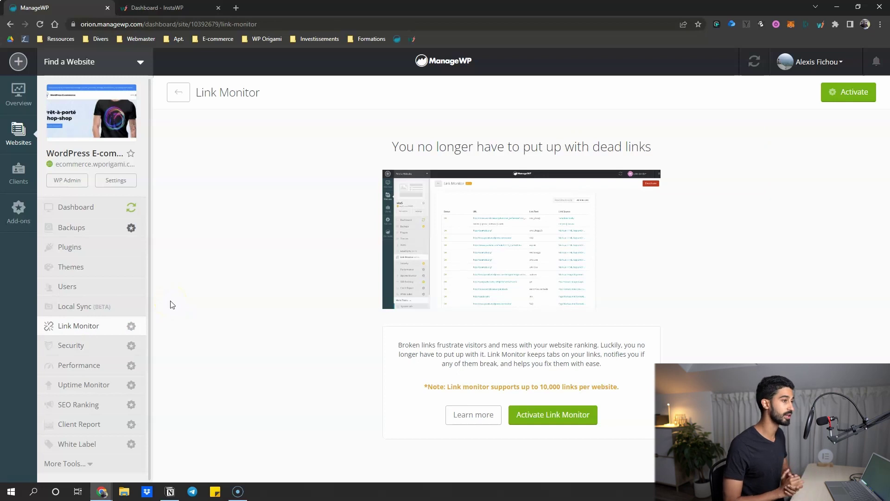
{"action": "left_click", "coordinate": [483, 343]}
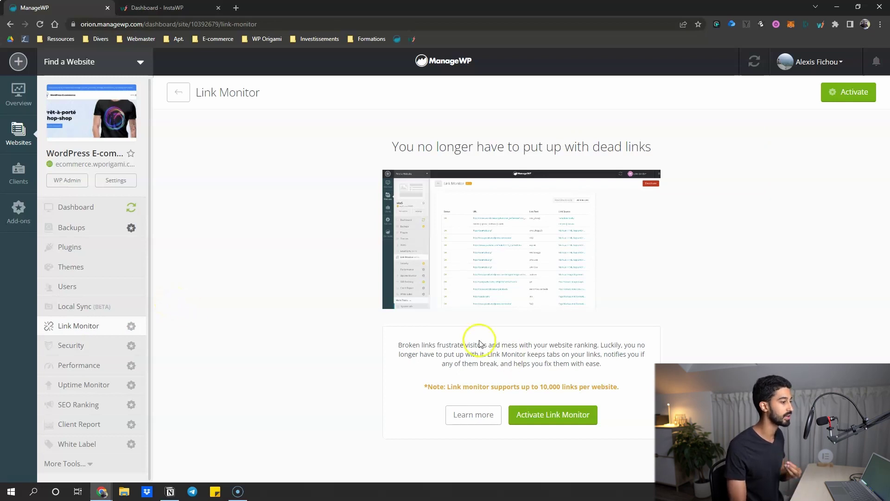
{"action": "left_click", "coordinate": [209, 366]}
Activate the free version of Security Check for the e-commerce site
{"action": "left_click", "coordinate": [120, 345]}
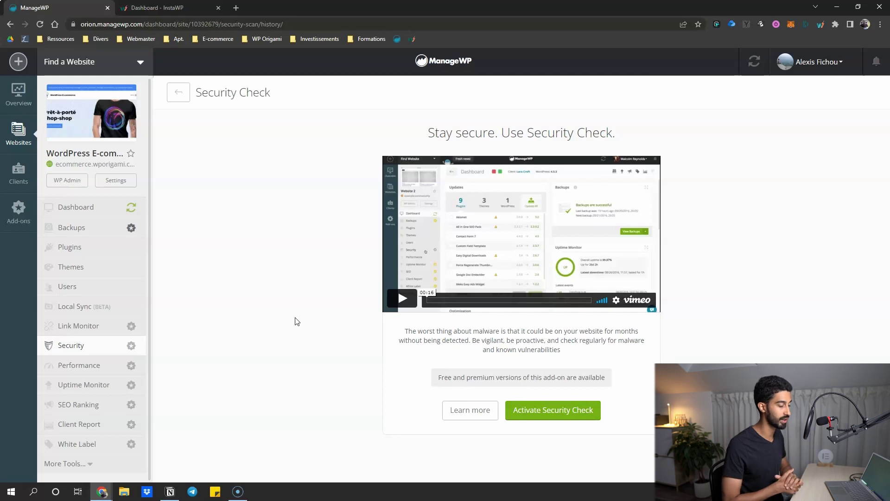
{"action": "left_click", "coordinate": [522, 409]}
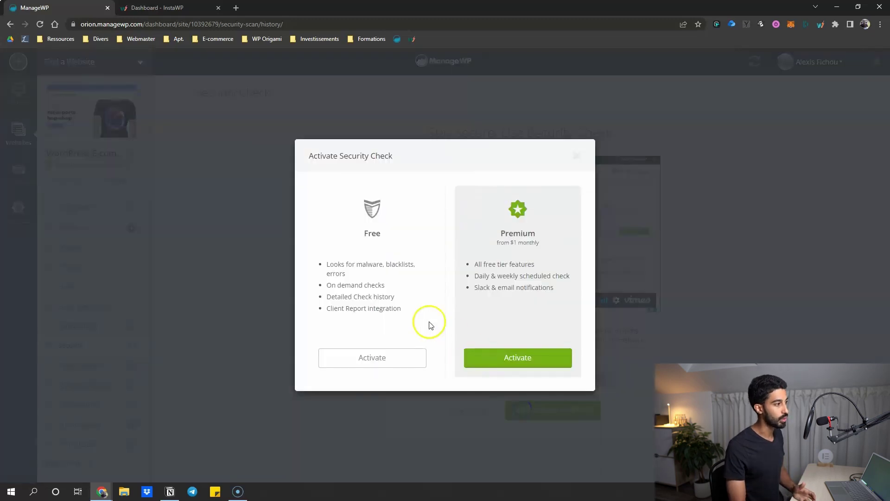
{"action": "left_click", "coordinate": [366, 357]}
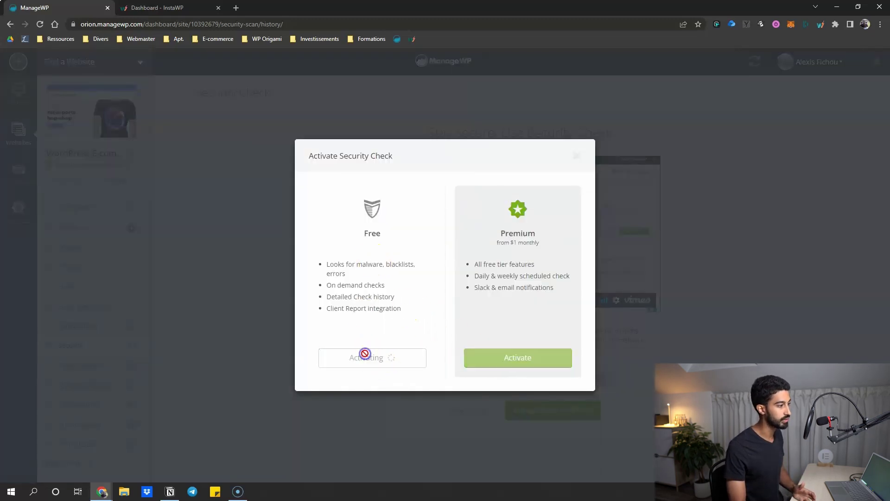
{"action": "left_click", "coordinate": [529, 328]}
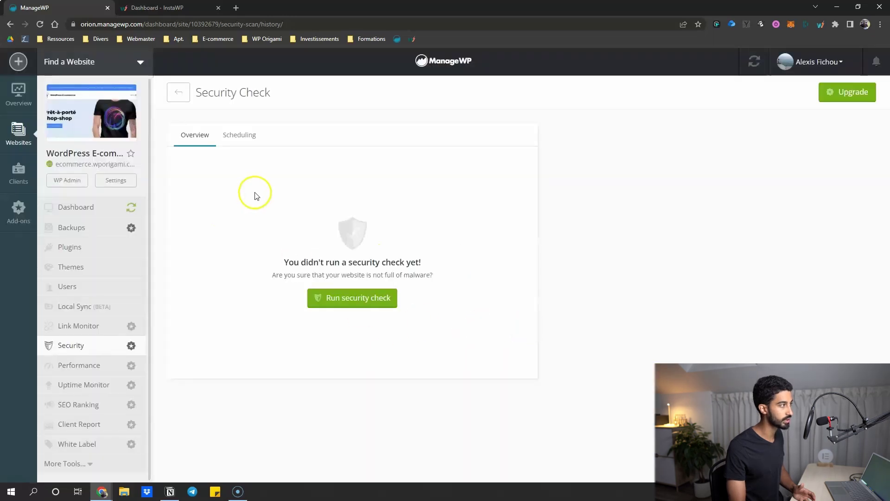
Check the scheduling option of Security Check and cancel the add-on purchase offer
{"action": "left_click", "coordinate": [357, 304]}
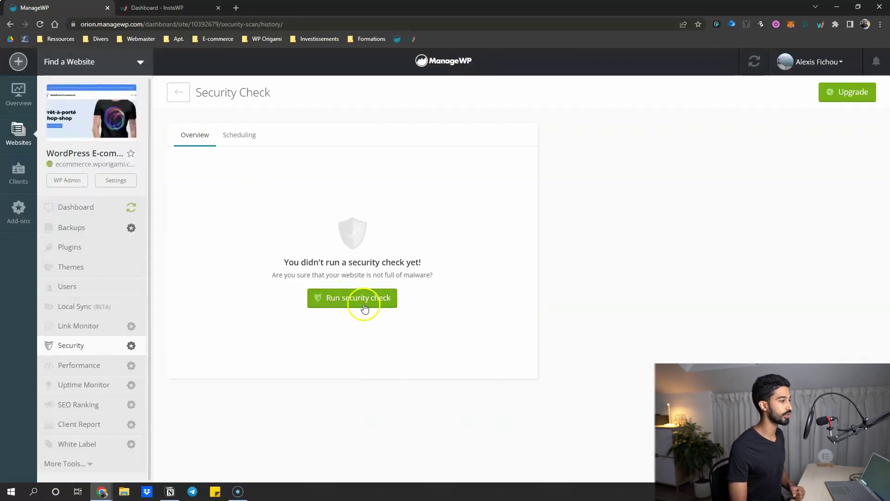
{"action": "left_click", "coordinate": [236, 135]}
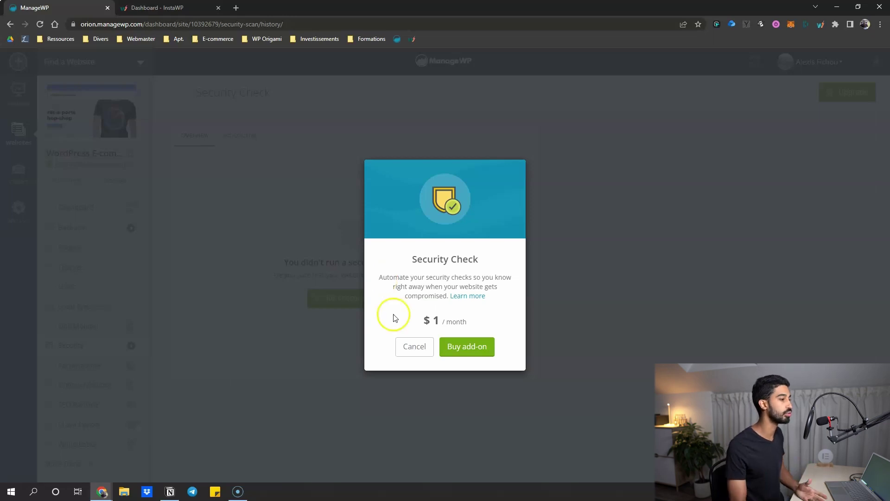
{"action": "left_click", "coordinate": [417, 348]}
Review the descriptions of the Performance Check, Uptime Monitor, SEO Ranking and Client Report add-ons
{"action": "left_click", "coordinate": [74, 363]}
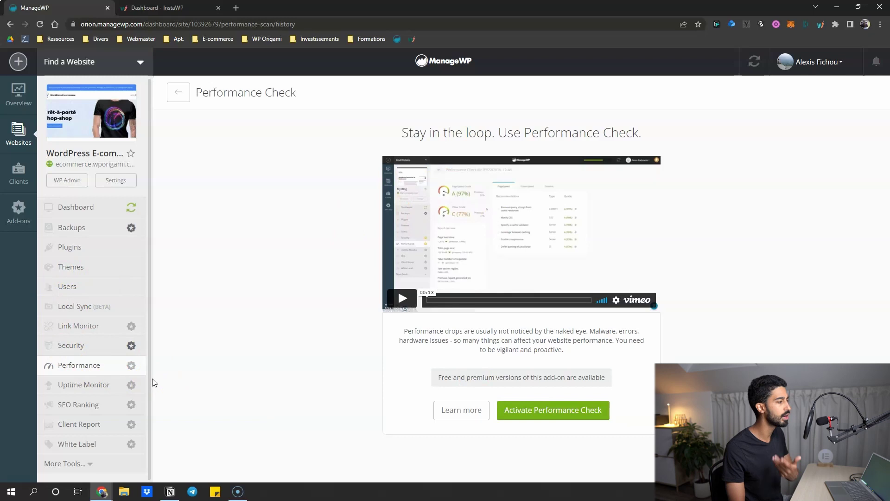
{"action": "left_click", "coordinate": [86, 385]}
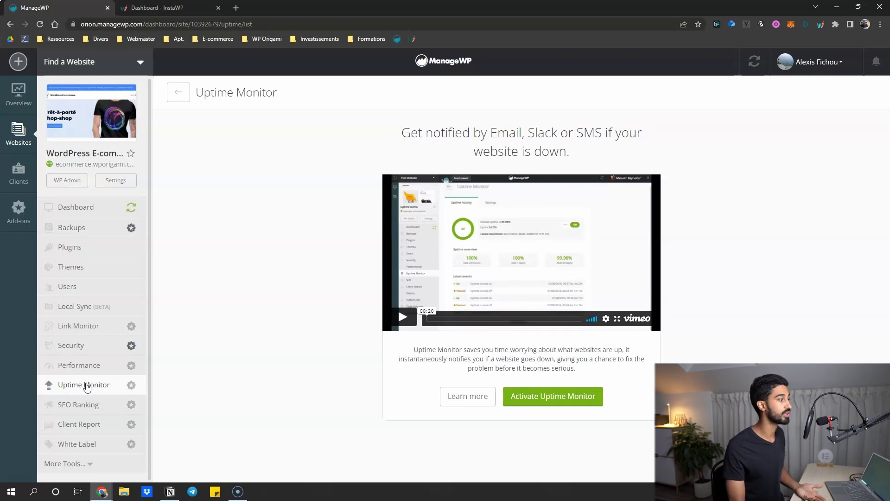
{"action": "left_click", "coordinate": [106, 356]}
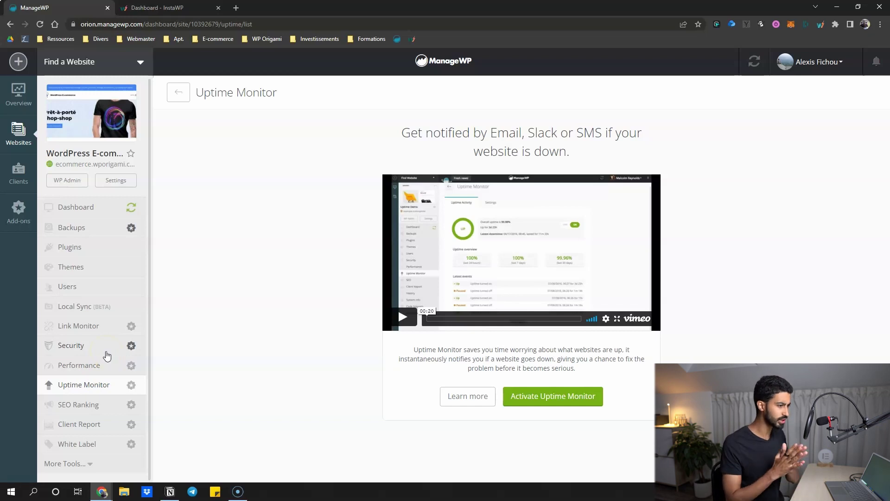
{"action": "left_click", "coordinate": [102, 355]}
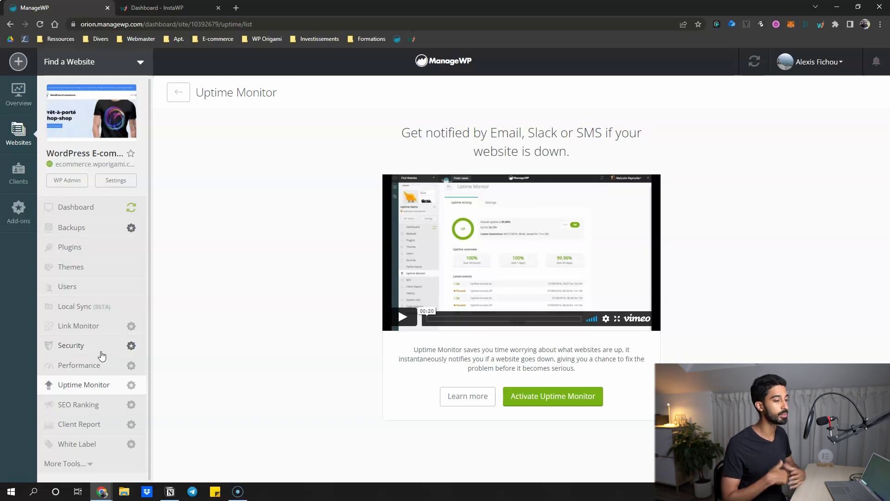
{"action": "left_click", "coordinate": [67, 402]}
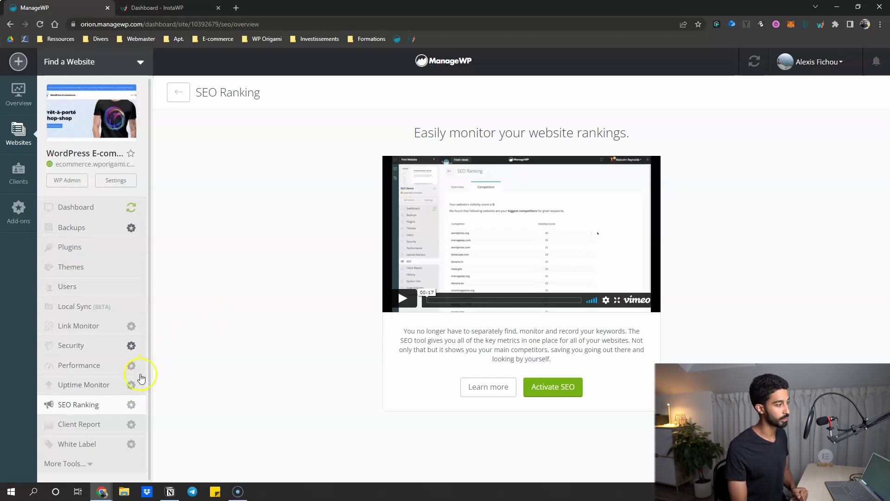
{"action": "left_click", "coordinate": [75, 427]}
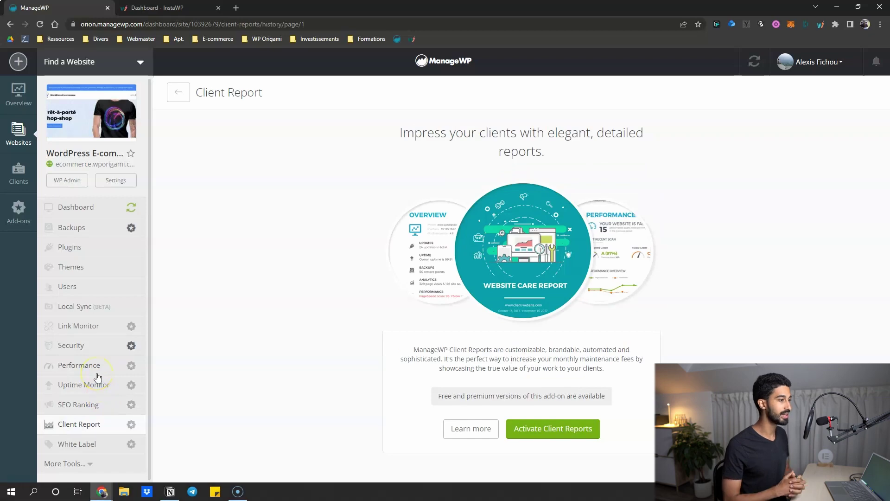